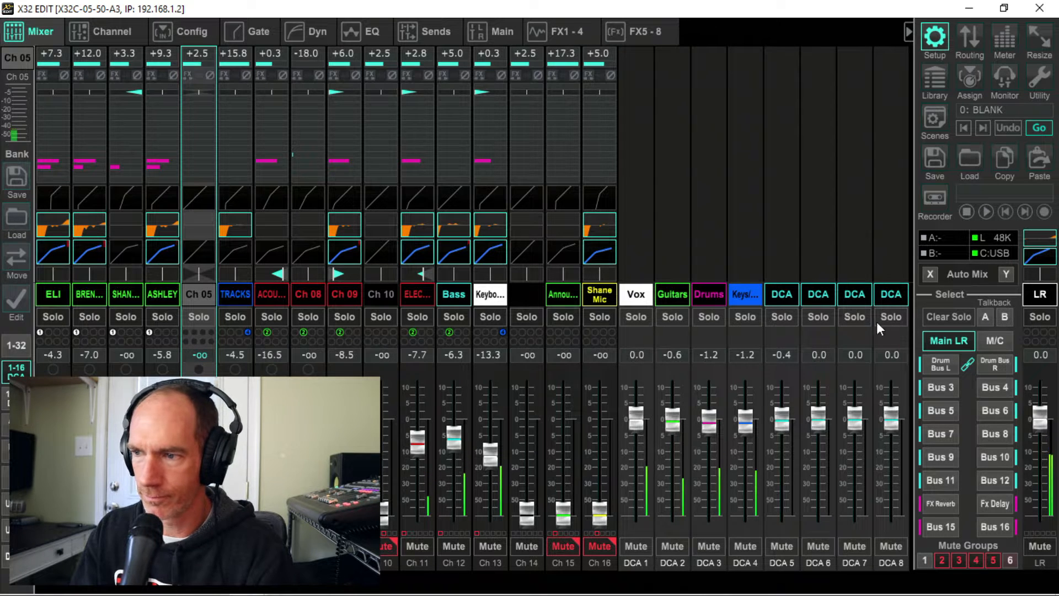
Review the EQ and compressor settings of the main LR bus and engage mute group 1.
{"action": "left_click", "coordinate": [1041, 296]}
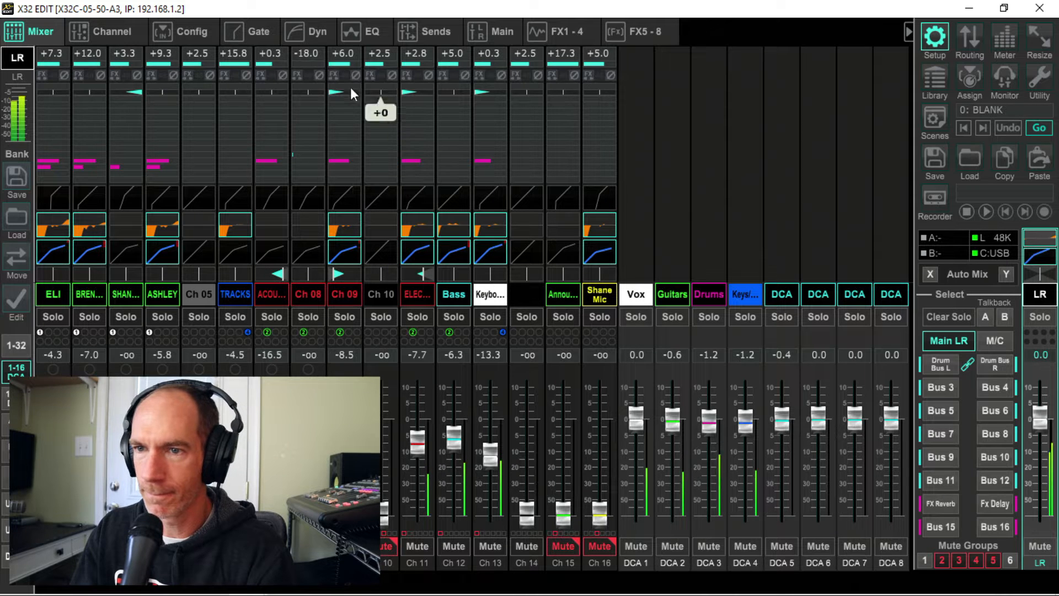
{"action": "left_click", "coordinate": [353, 31]}
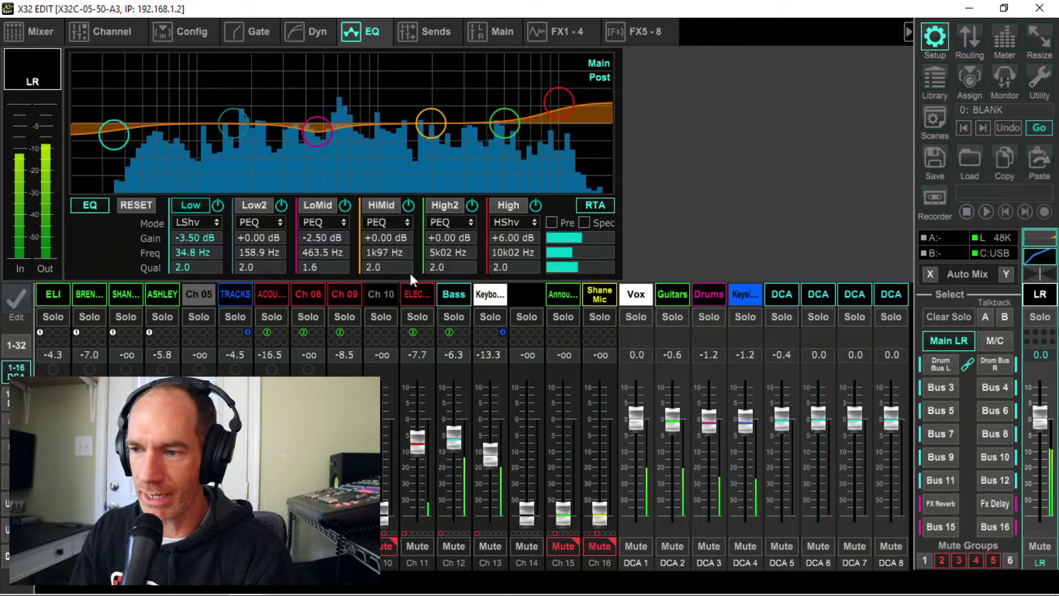
{"action": "left_click", "coordinate": [924, 560]}
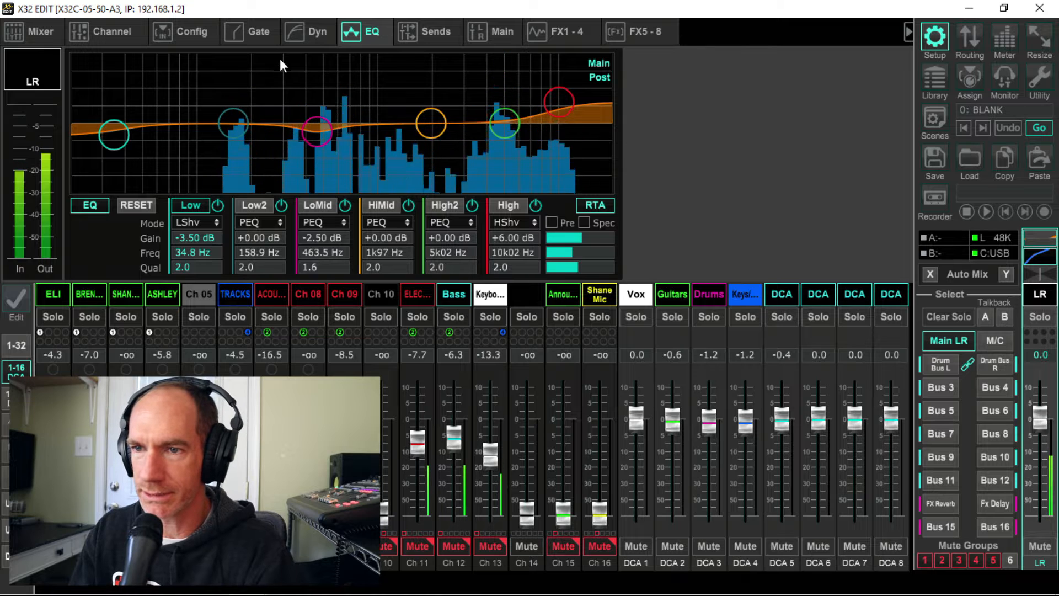
{"action": "left_click", "coordinate": [305, 33]}
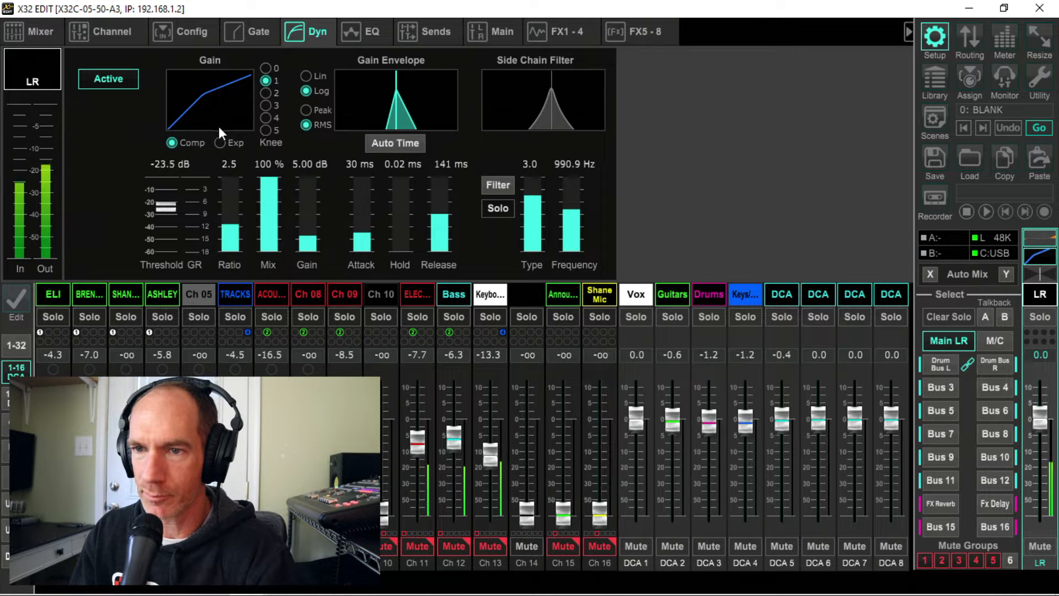
{"action": "left_click", "coordinate": [359, 34]}
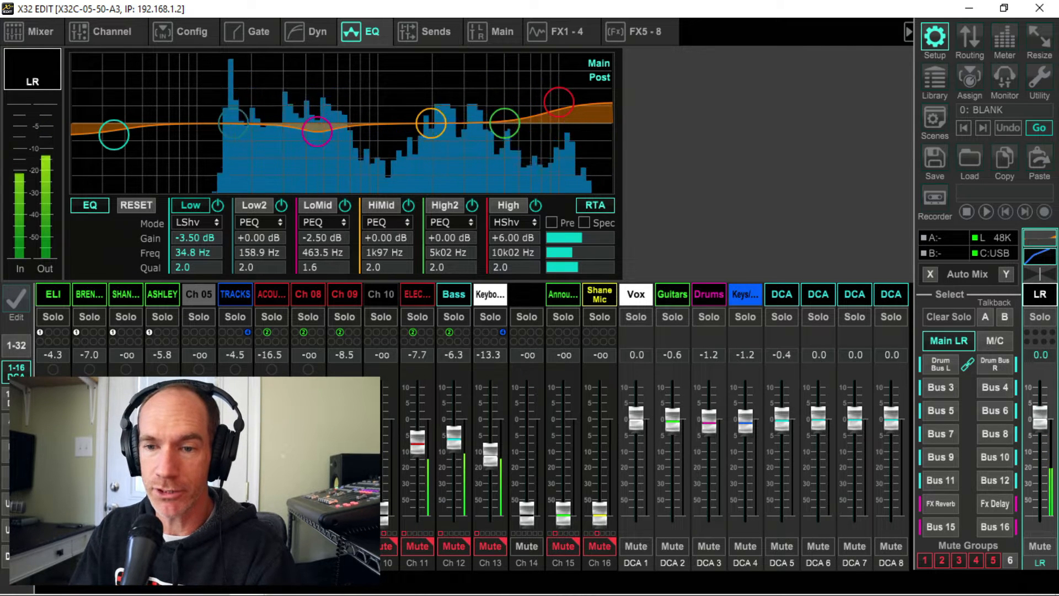
Review Matrix 1's dynamics and EQ, and switch off the FX 8 Precision Limiter insert on Mtx 1 and Mtx 2.
{"action": "left_click", "coordinate": [16, 451]}
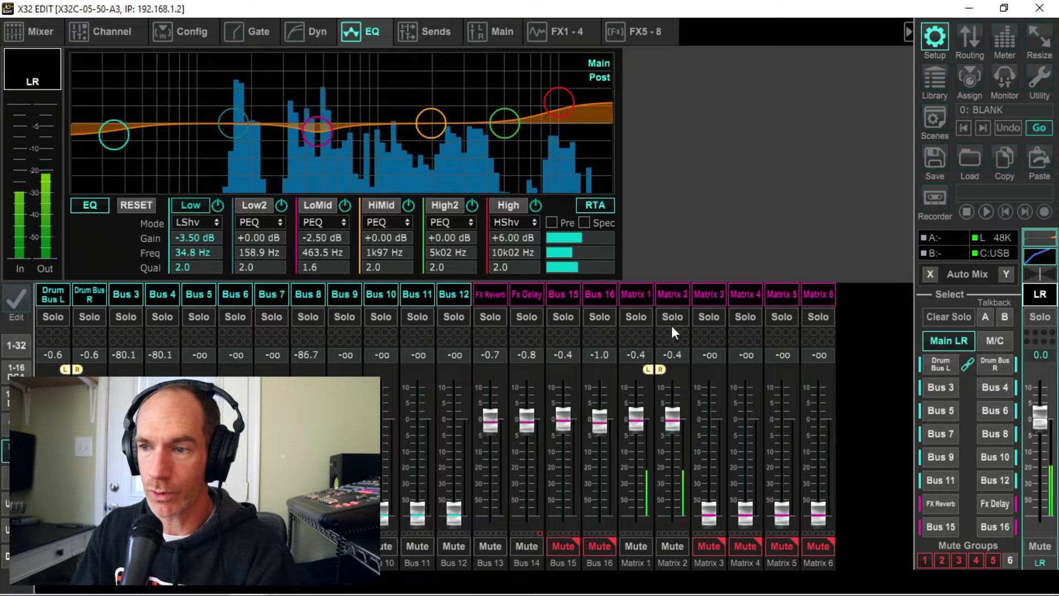
{"action": "left_click", "coordinate": [637, 295]}
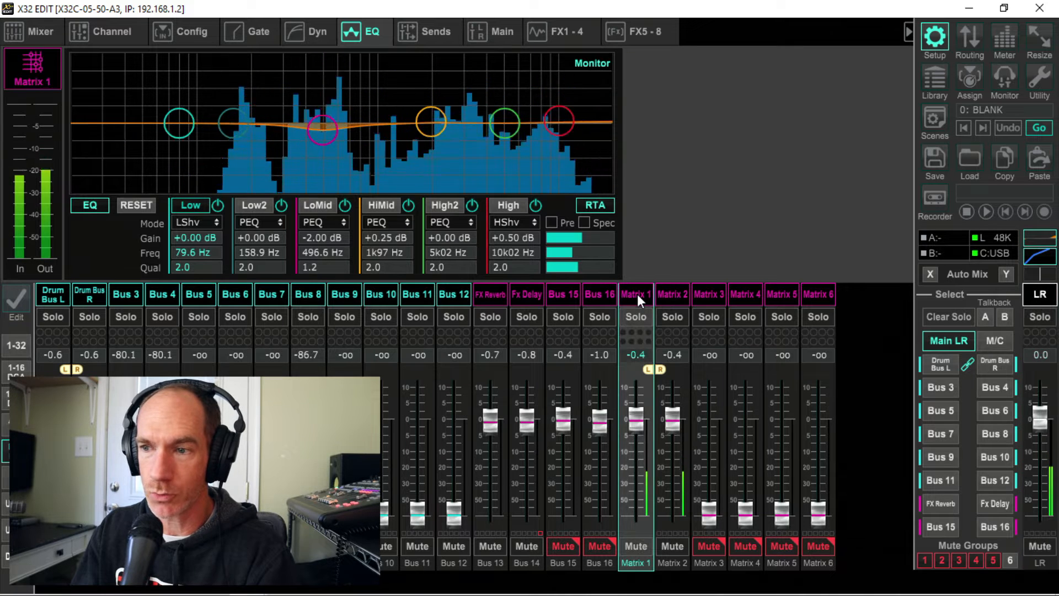
{"action": "left_click", "coordinate": [308, 32]}
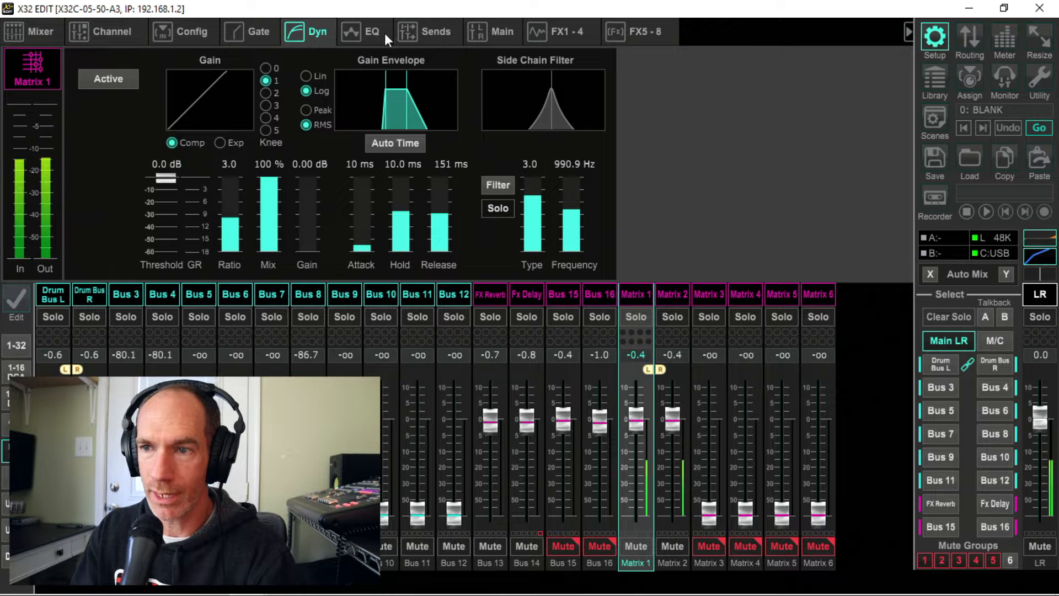
{"action": "left_click", "coordinate": [367, 31]}
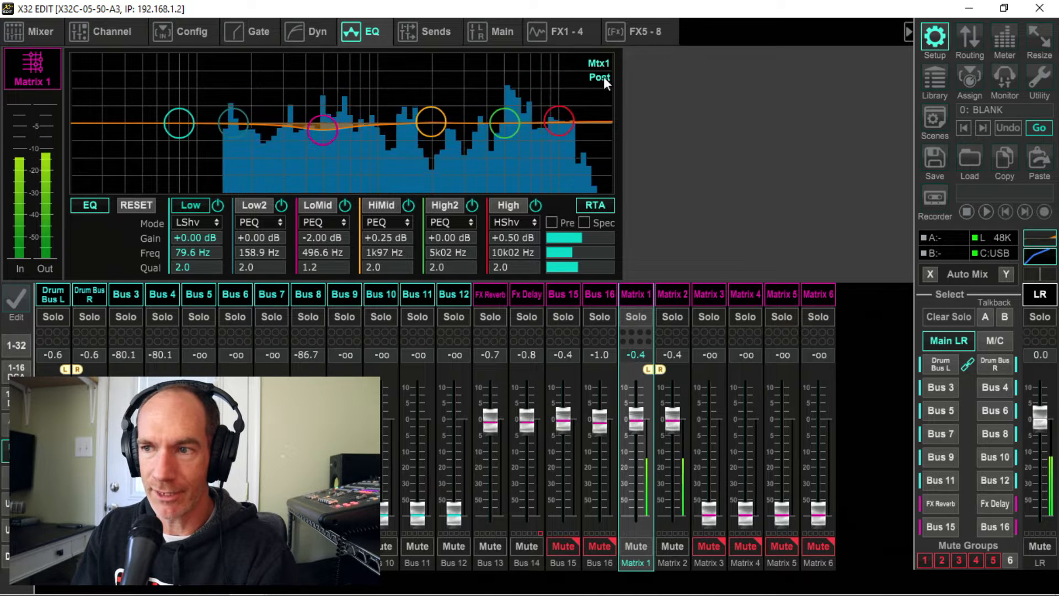
{"action": "left_click", "coordinate": [638, 34]}
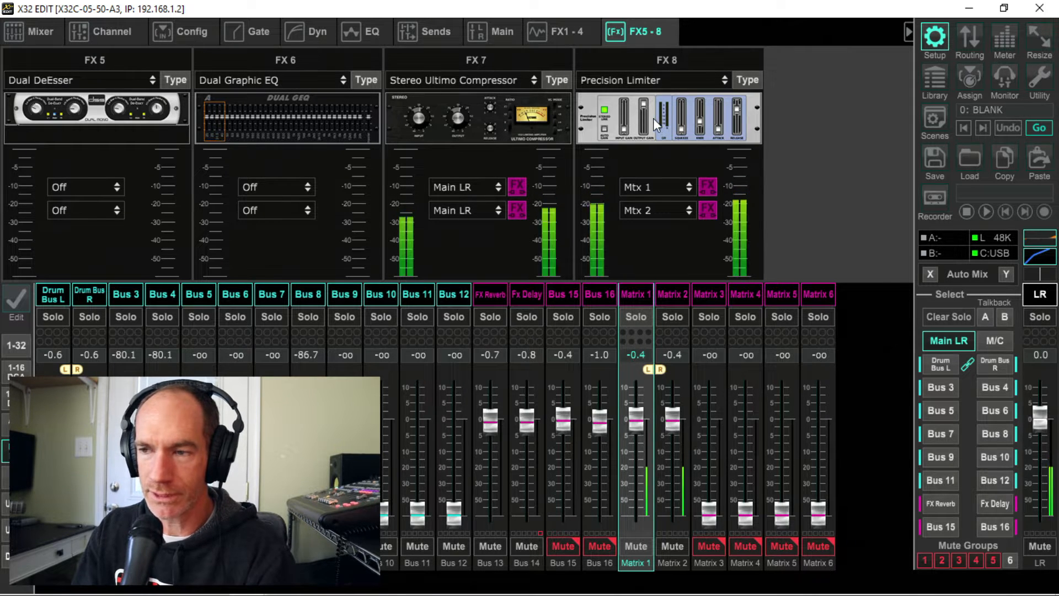
{"action": "left_click", "coordinate": [706, 187]}
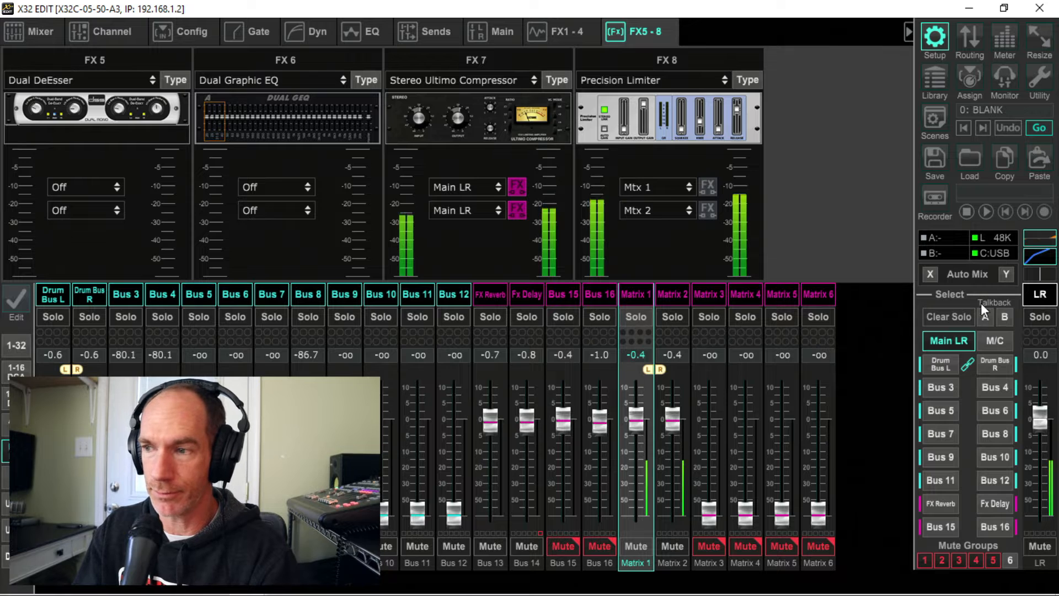
Set the gain of the High shelf band in the main LR equalizer to 0 dB.
{"action": "left_click", "coordinate": [1035, 295]}
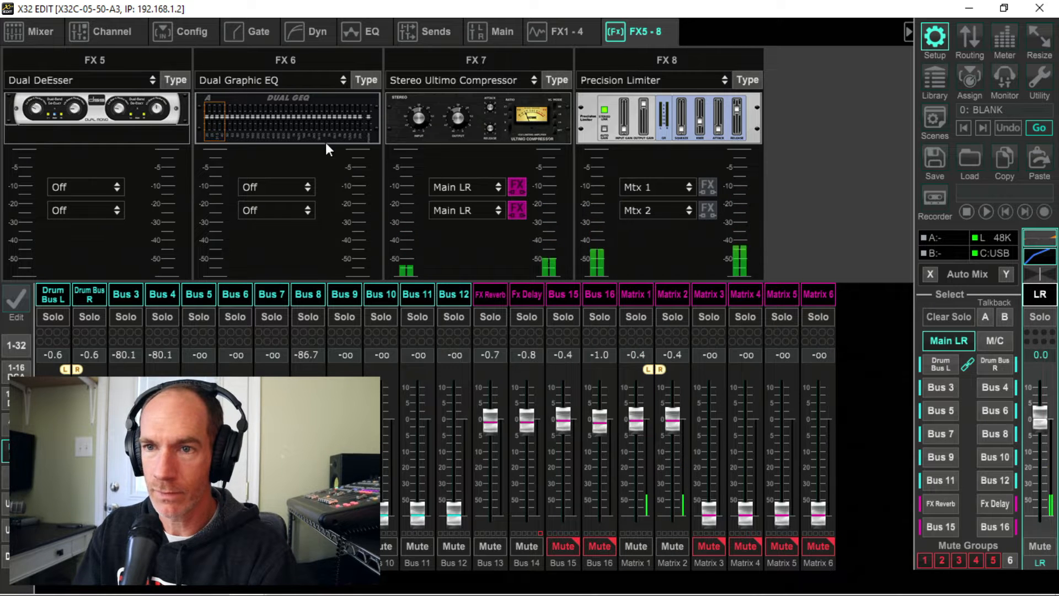
{"action": "left_click", "coordinate": [100, 26]}
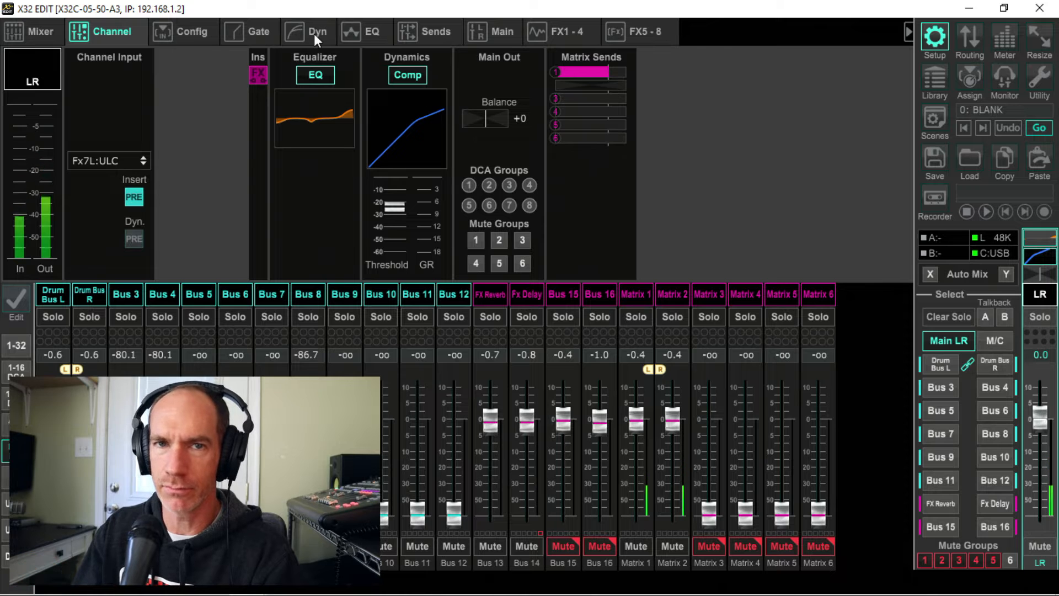
{"action": "left_click", "coordinate": [361, 32]}
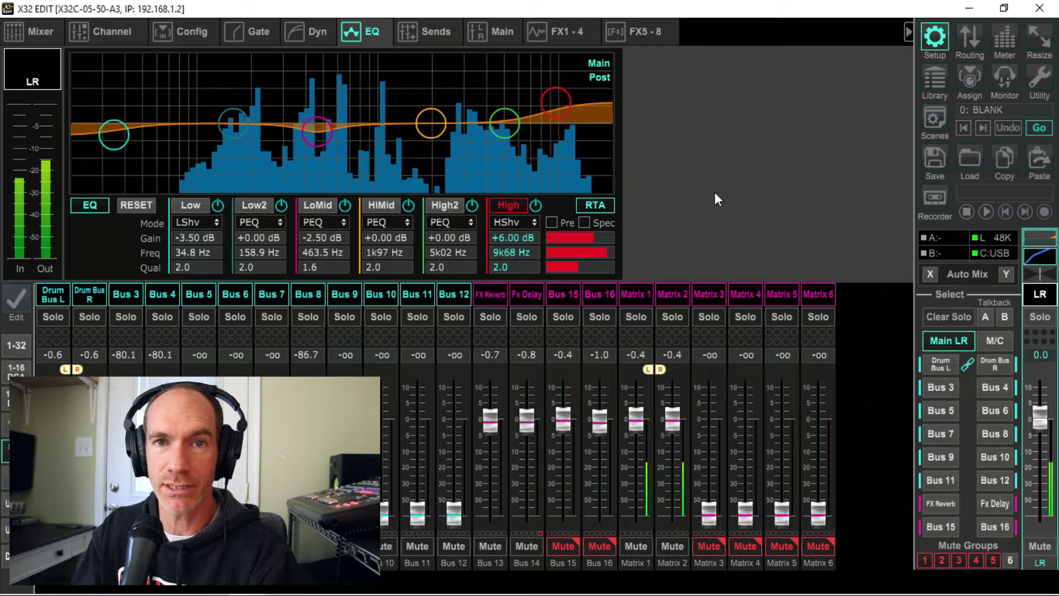
{"action": "double_click", "coordinate": [521, 237]}
{"action": "type", "text": "0"}
{"action": "key", "text": "Return"}
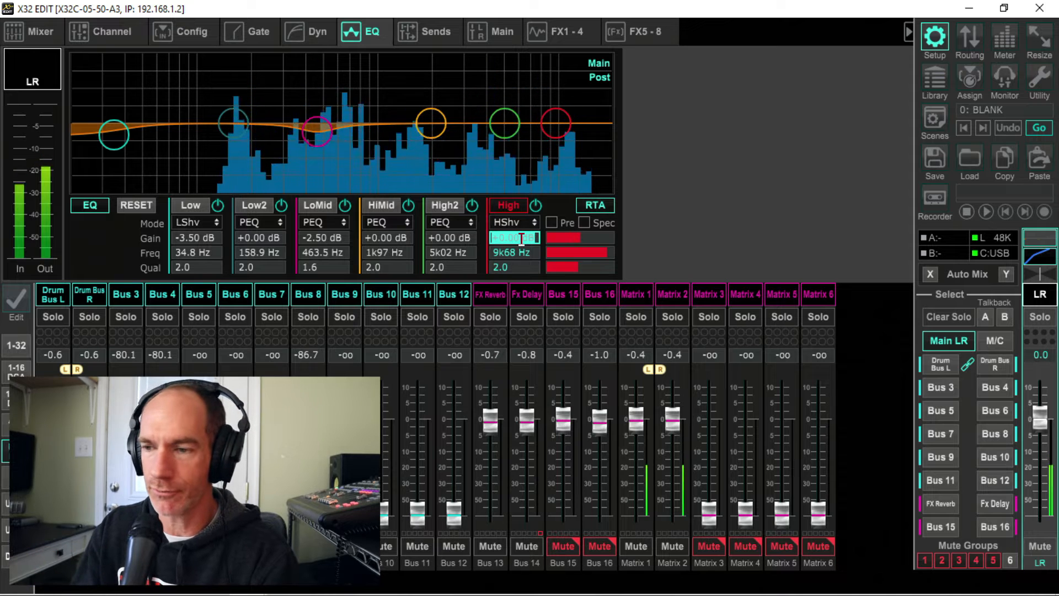
Replace the Precision Limiter in the FX 8 slot with the Edison EX1 effect.
{"action": "left_click", "coordinate": [644, 31]}
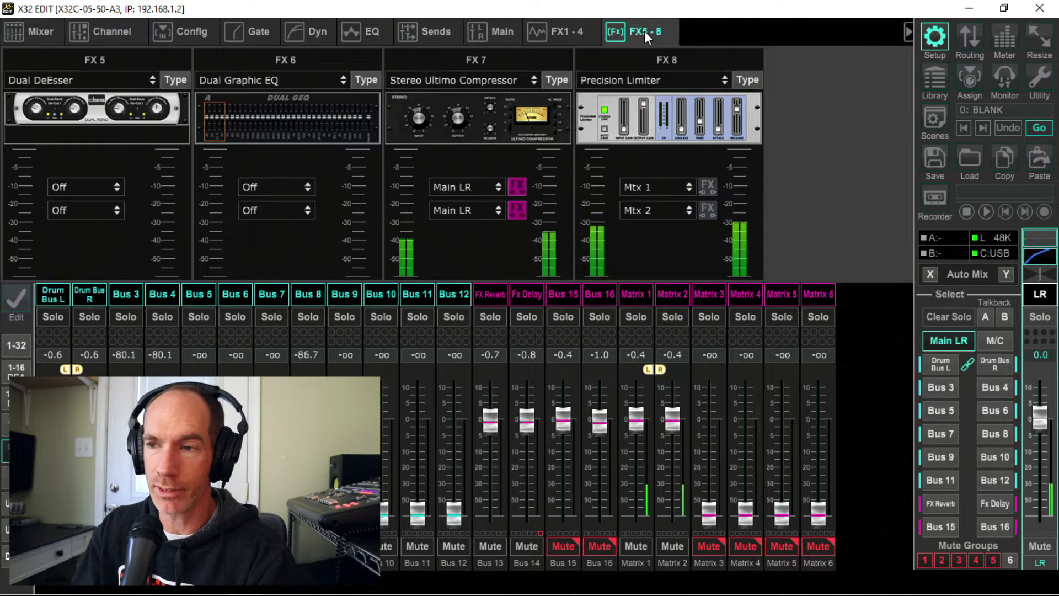
{"action": "left_click", "coordinate": [743, 80]}
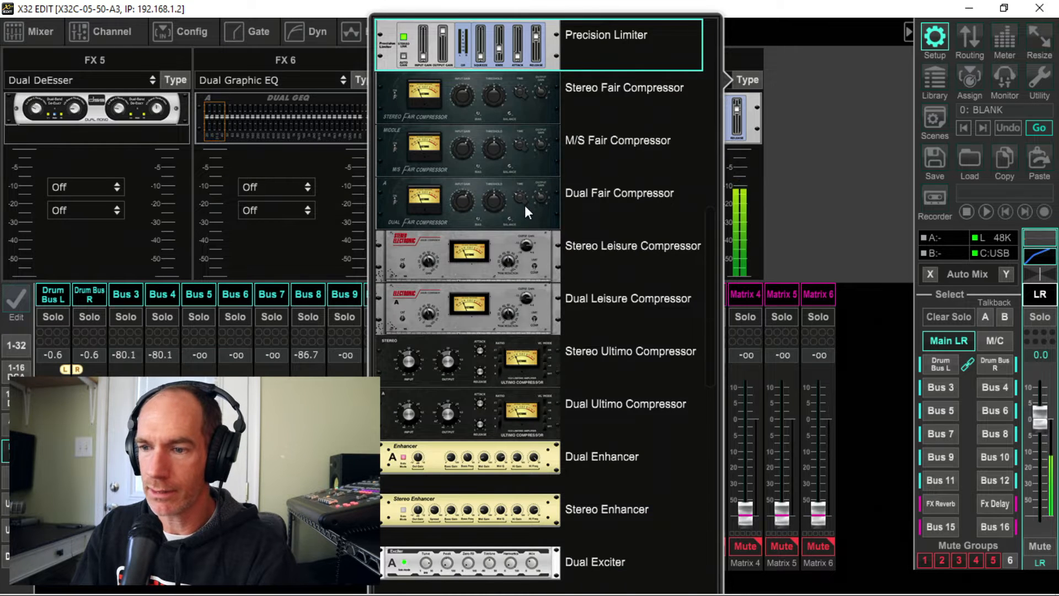
{"action": "scroll", "coordinate": [525, 205], "scroll_direction": "down", "scroll_amount": 5}
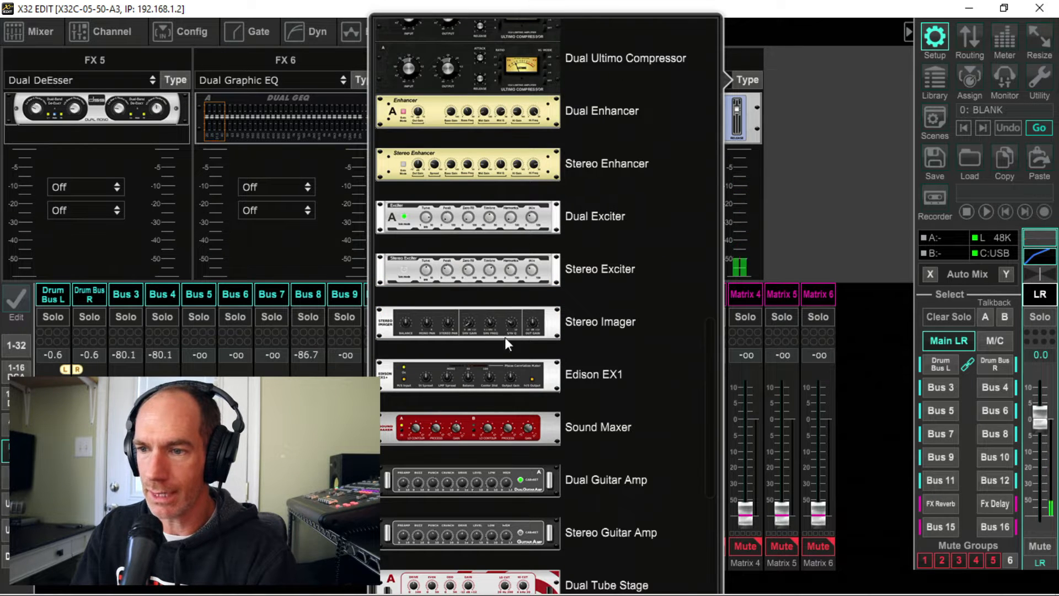
{"action": "left_click", "coordinate": [491, 373]}
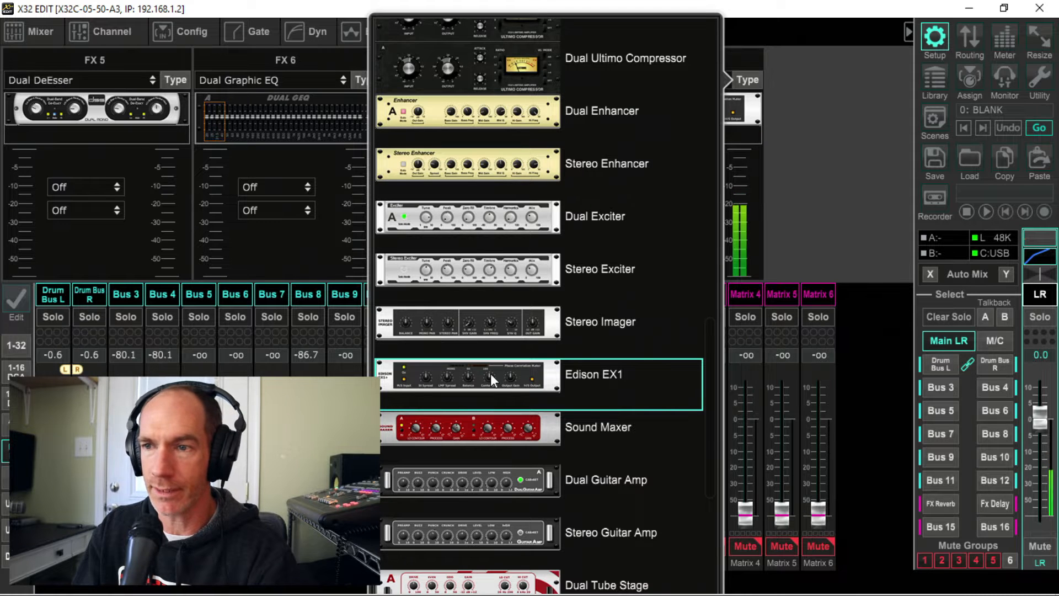
{"action": "left_click", "coordinate": [490, 372]}
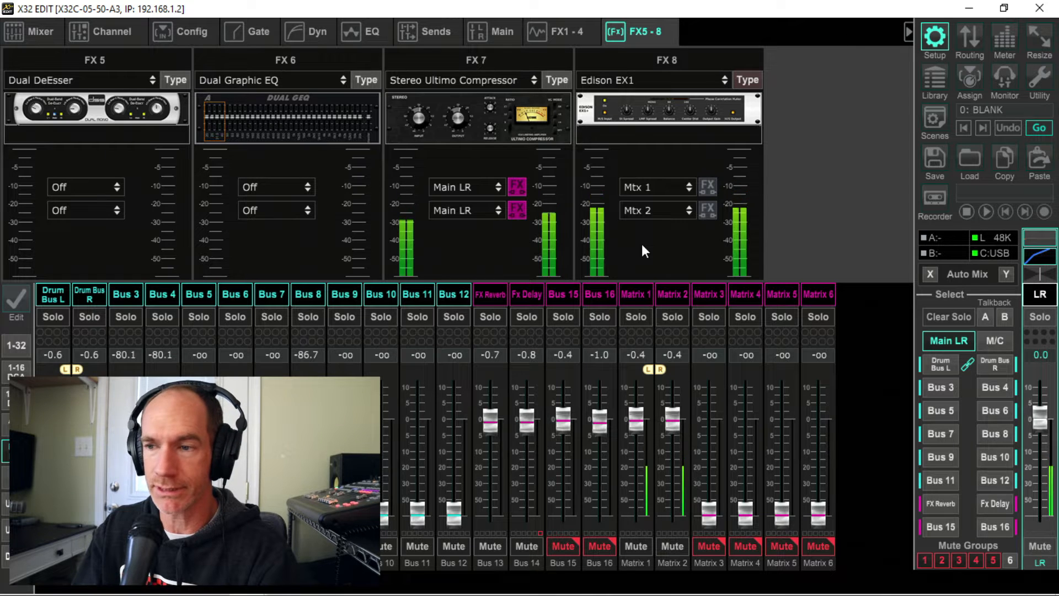
Set Matrix 1's FX 8 insert to the PRE position and switch the insert on.
{"action": "left_click", "coordinate": [640, 292]}
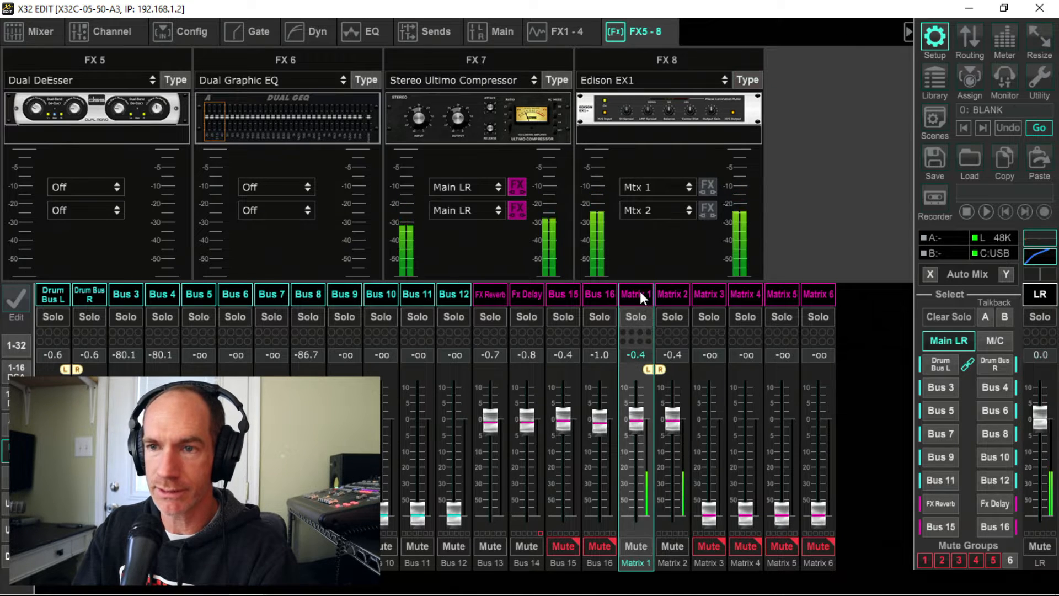
{"action": "left_click", "coordinate": [115, 32]}
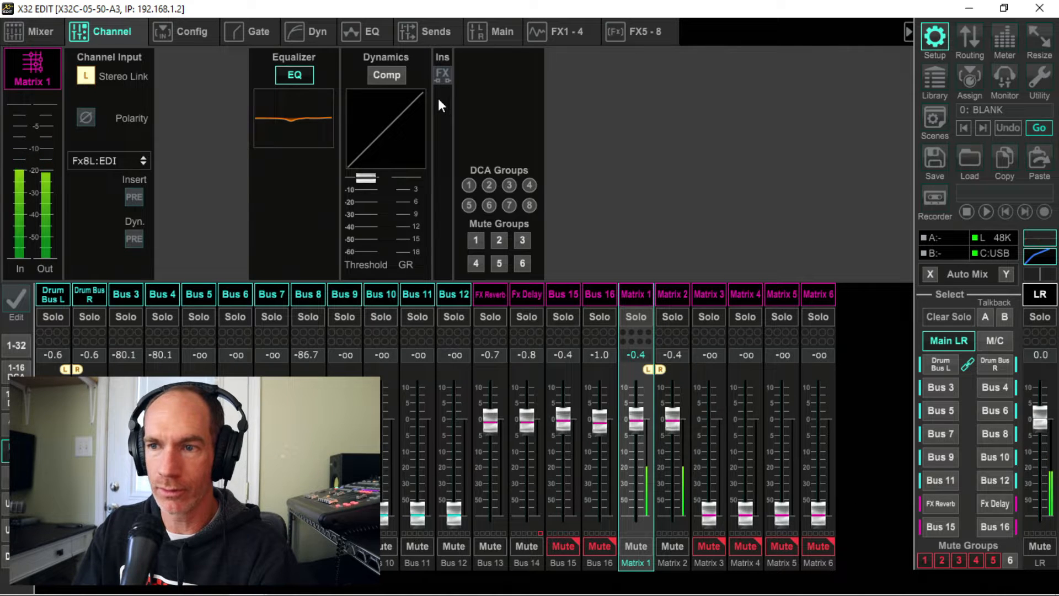
{"action": "left_click", "coordinate": [133, 198]}
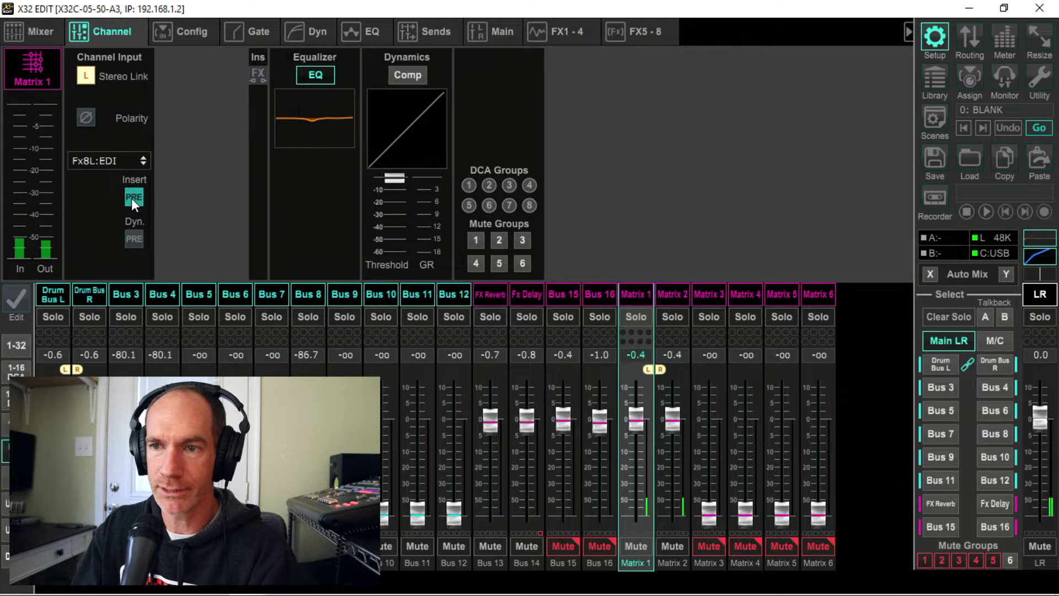
{"action": "left_click", "coordinate": [260, 76]}
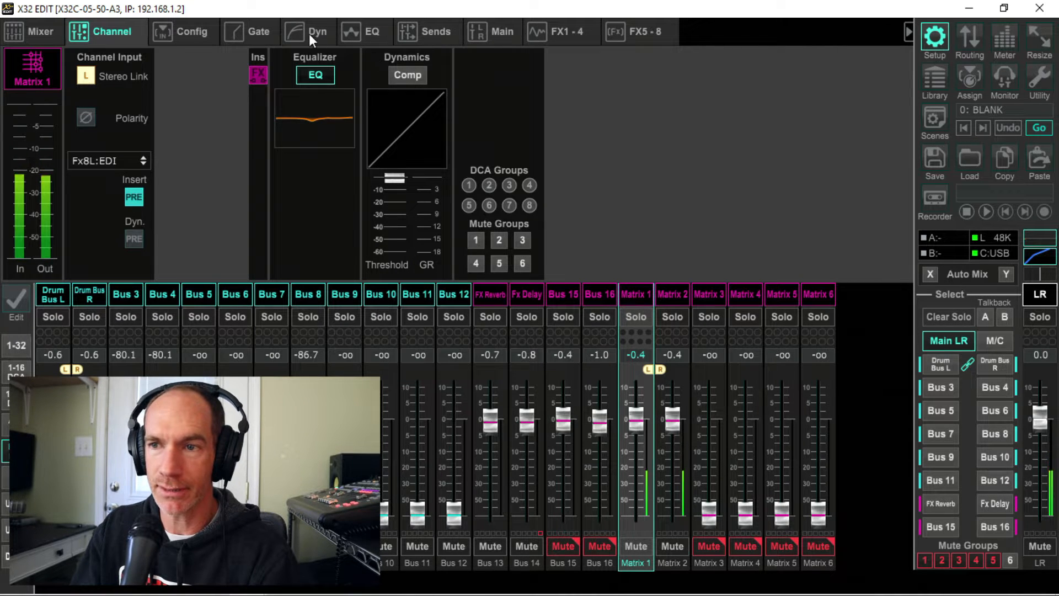
Release mute group 1 and set Matrix 1's compressor to a ratio of 100 and a threshold of -9 dB.
{"action": "left_click", "coordinate": [923, 559]}
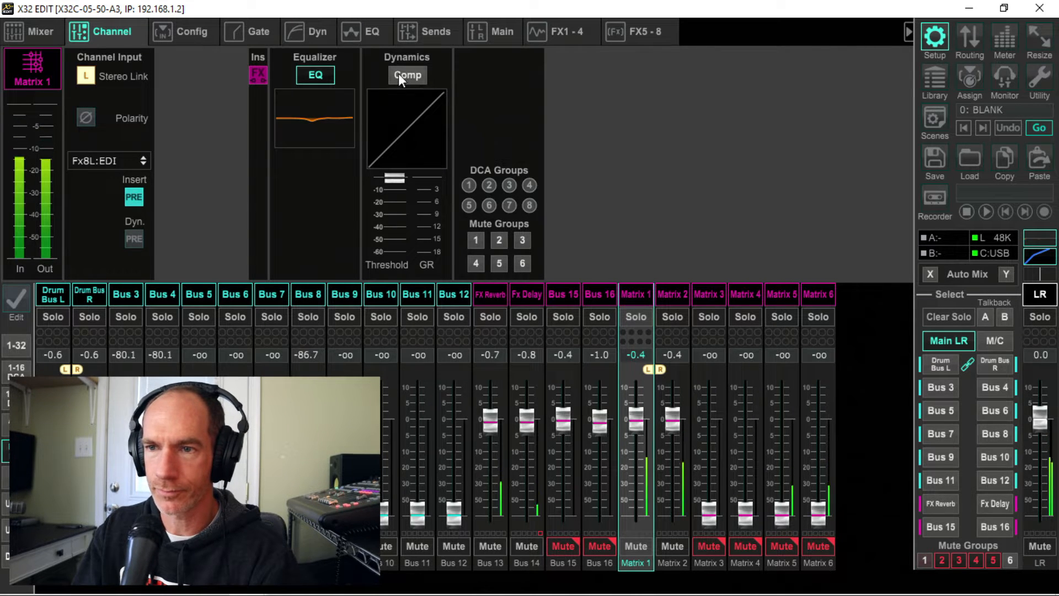
{"action": "left_click", "coordinate": [306, 33]}
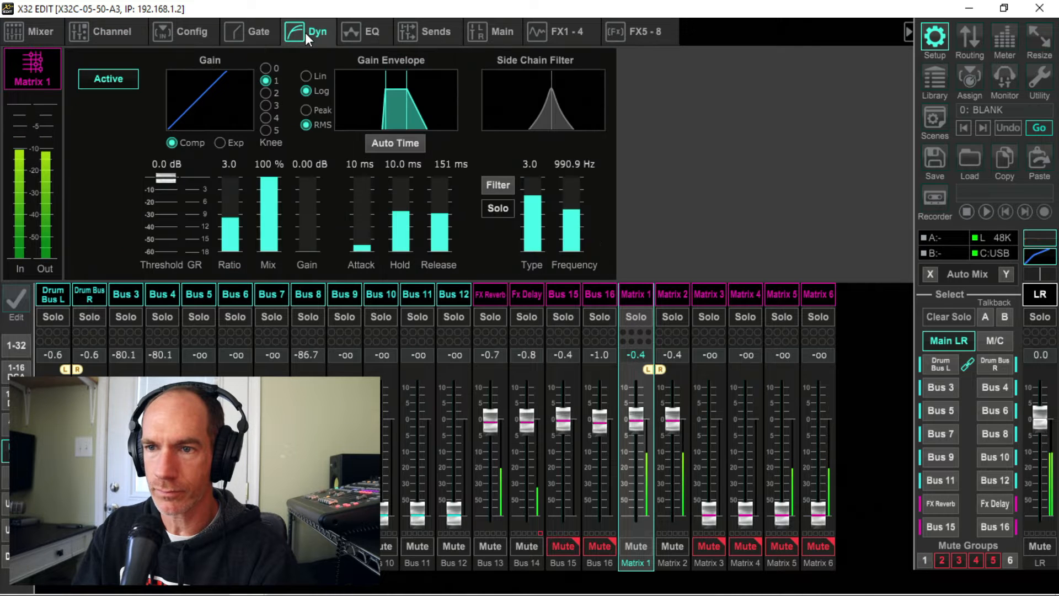
{"action": "left_click_drag", "start_coordinate": [225, 212], "coordinate": [236, 108]}
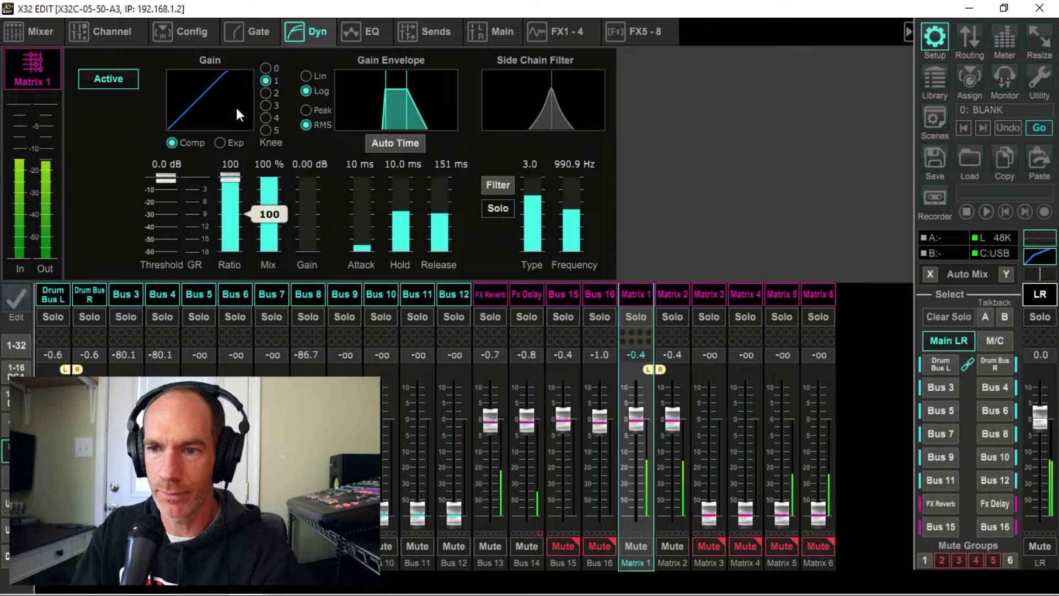
{"action": "left_click_drag", "start_coordinate": [163, 179], "coordinate": [160, 215]}
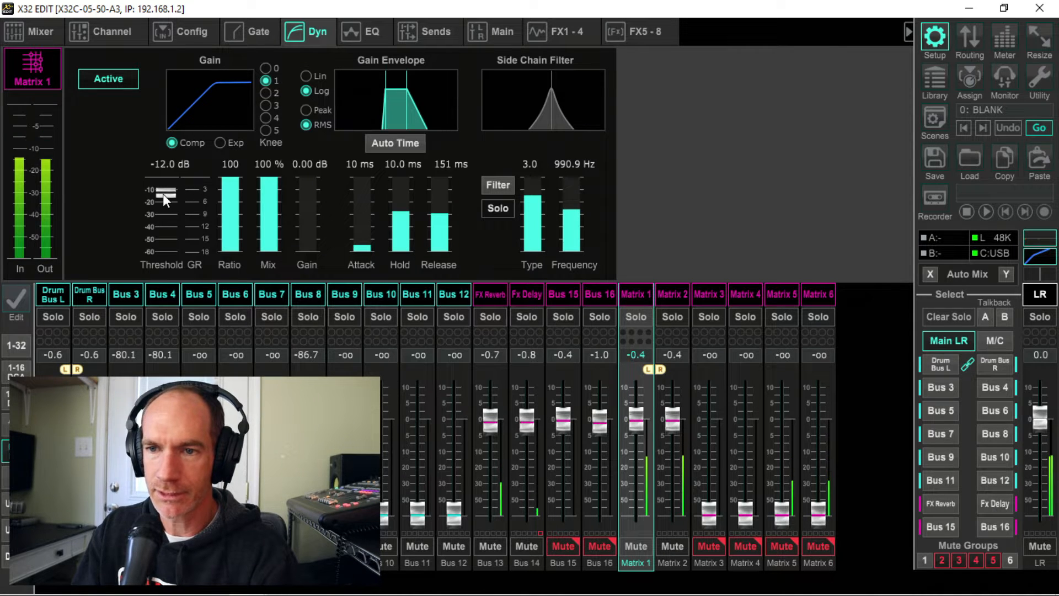
{"action": "left_click_drag", "start_coordinate": [162, 194], "coordinate": [163, 188]}
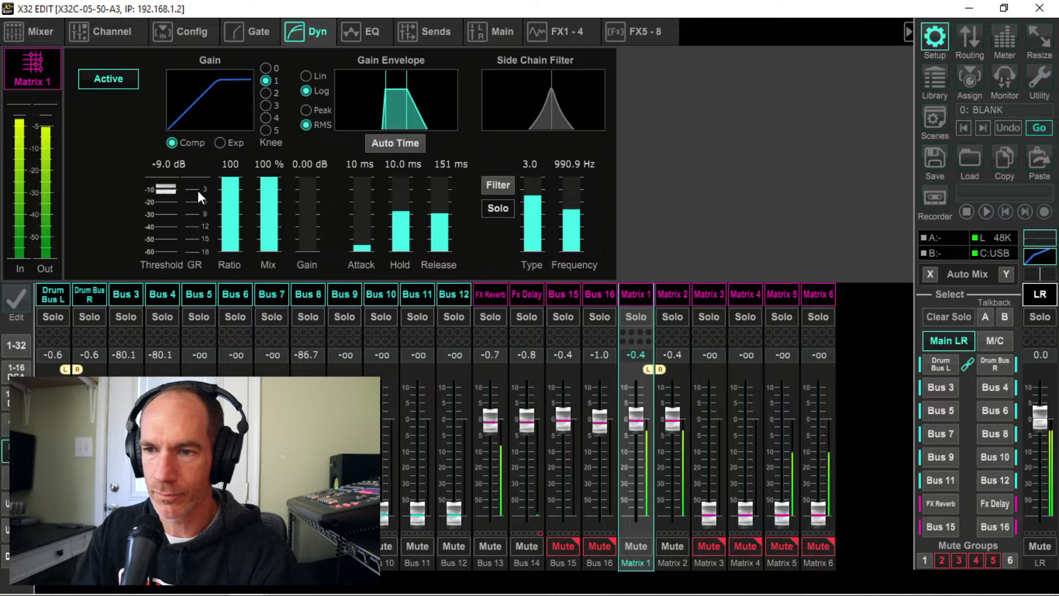
Set Matrix 1's compressor attack to 0 ms, hold to 0.02 ms and release to 504 ms, and engage mute group 1.
{"action": "mouse_move", "coordinate": [358, 247]}
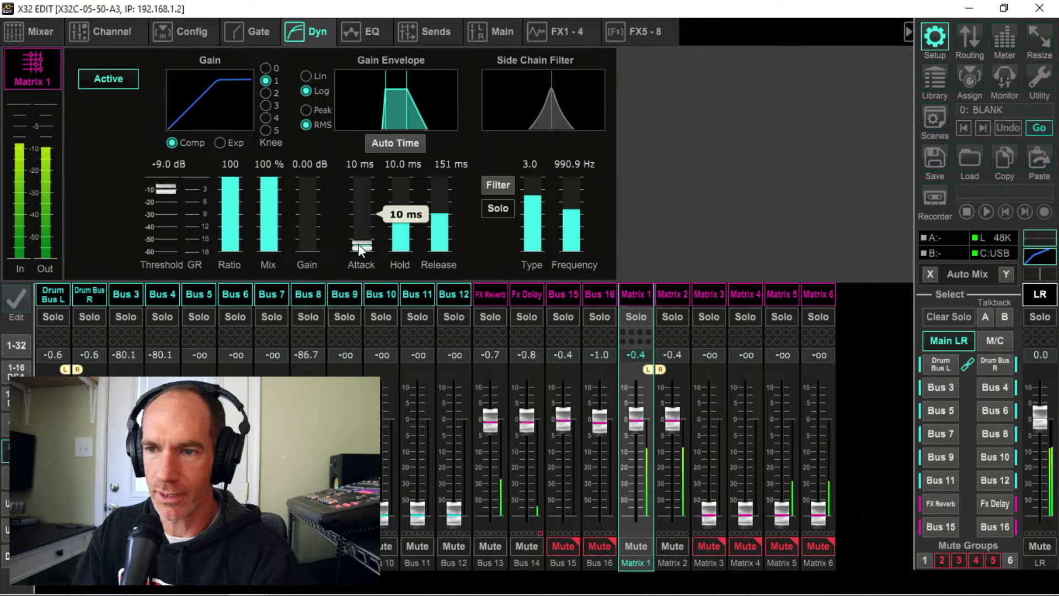
{"action": "left_click_drag", "start_coordinate": [359, 244], "coordinate": [354, 276]}
{"action": "left_click_drag", "start_coordinate": [395, 211], "coordinate": [403, 303]}
{"action": "left_click_drag", "start_coordinate": [444, 207], "coordinate": [433, 171]}
{"action": "left_click", "coordinate": [926, 560]}
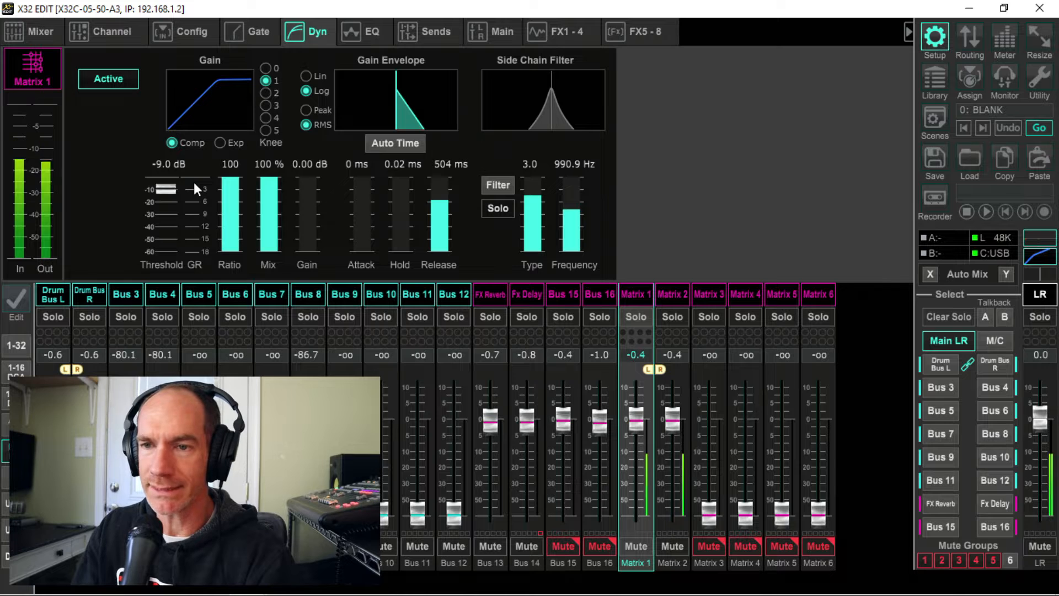
Open the Edison EX1 effect in FX 8 to view its controls, and release mute group 1.
{"action": "left_click", "coordinate": [123, 35]}
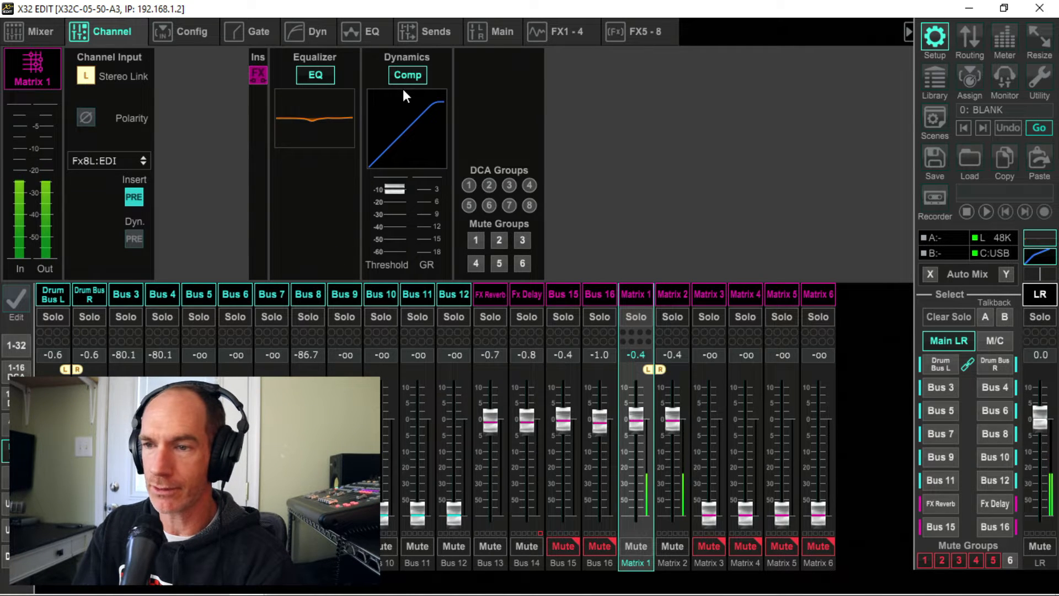
{"action": "left_click", "coordinate": [639, 26]}
{"action": "left_click", "coordinate": [647, 105]}
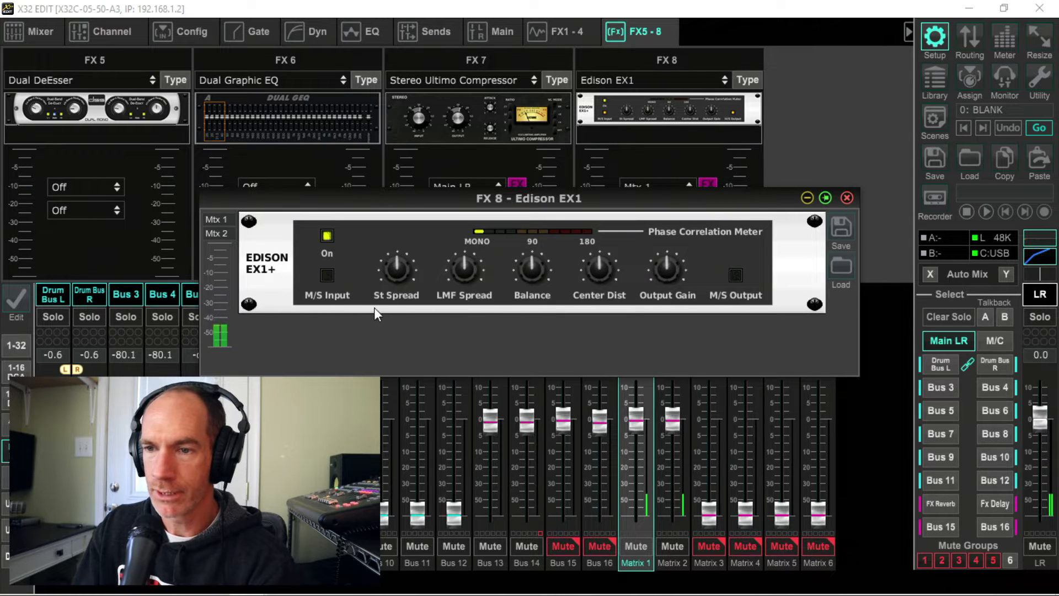
{"action": "mouse_move", "coordinate": [401, 270]}
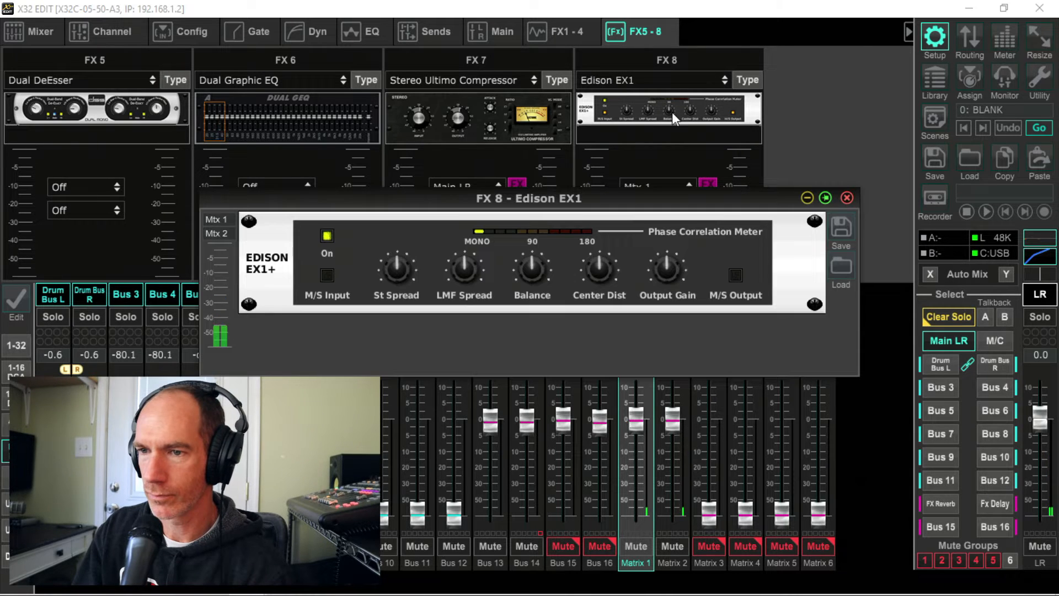
{"action": "left_click", "coordinate": [923, 560]}
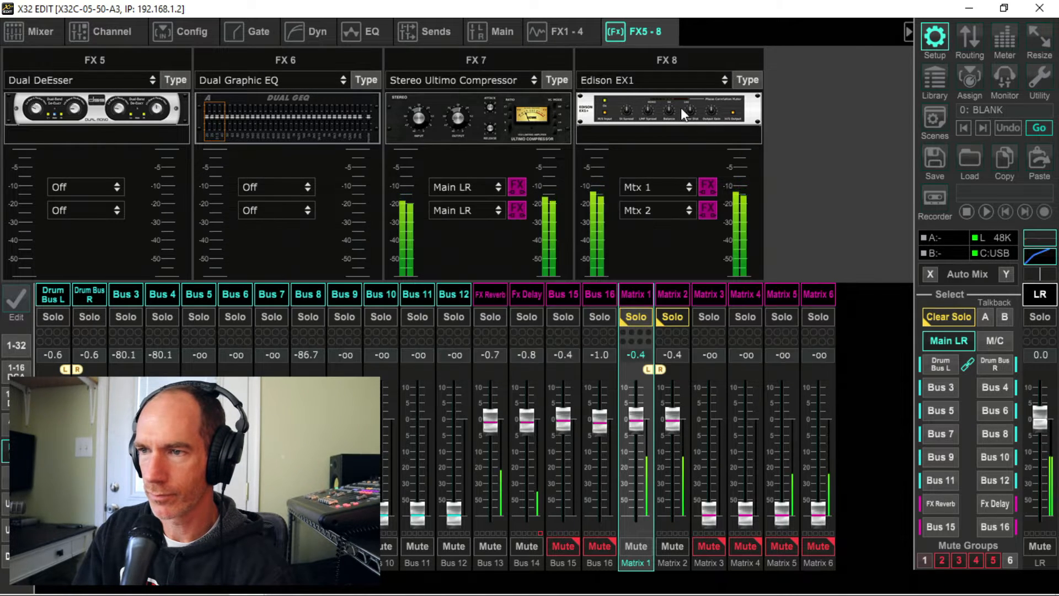
Open the Edison EX1 in FX 8, try St Spread at 50 and -50, and return it to 0.
{"action": "left_click", "coordinate": [682, 107]}
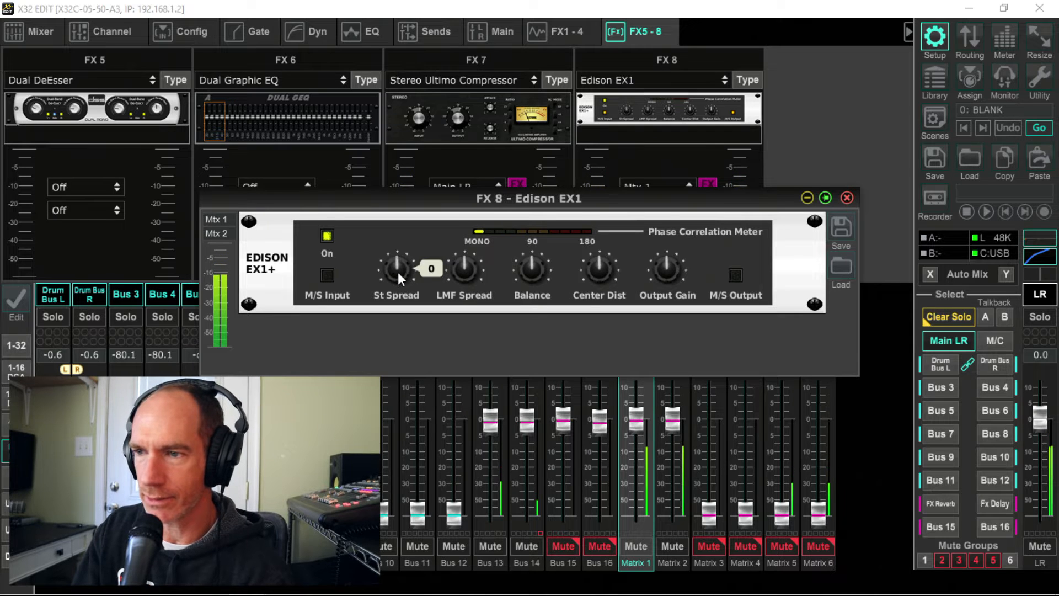
{"action": "left_click_drag", "start_coordinate": [398, 273], "coordinate": [394, 136]}
{"action": "mouse_move", "coordinate": [405, 261]}
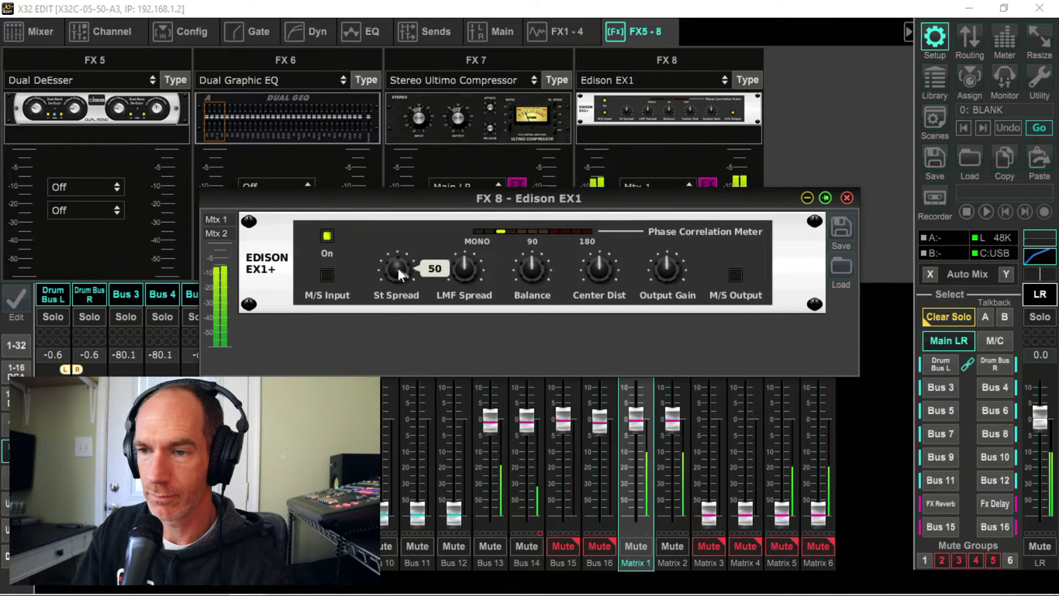
{"action": "left_click_drag", "start_coordinate": [399, 268], "coordinate": [464, 594]}
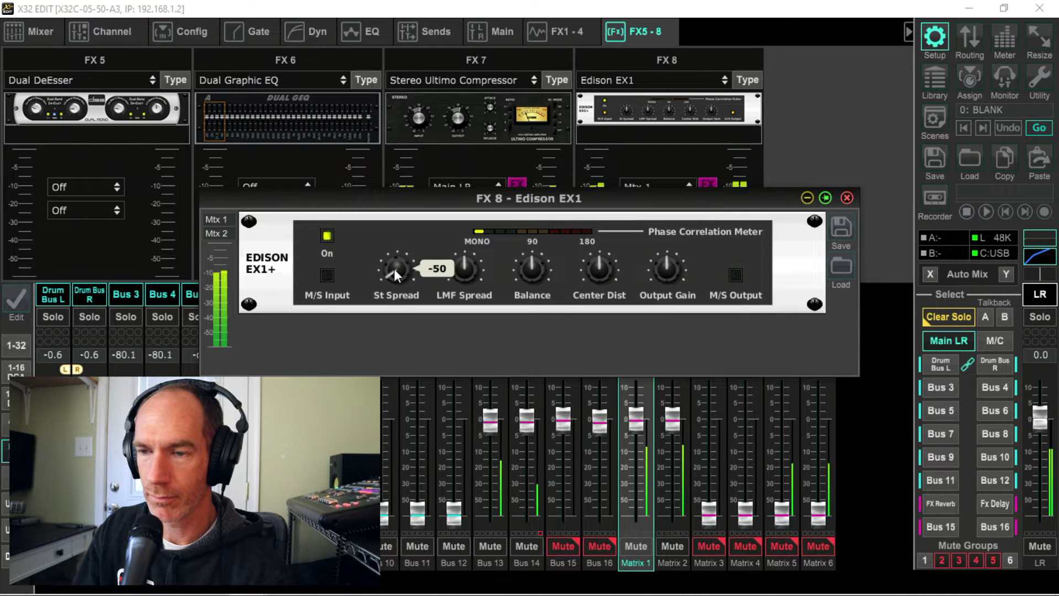
{"action": "left_click_drag", "start_coordinate": [394, 269], "coordinate": [385, 64]}
{"action": "mouse_move", "coordinate": [404, 266]}
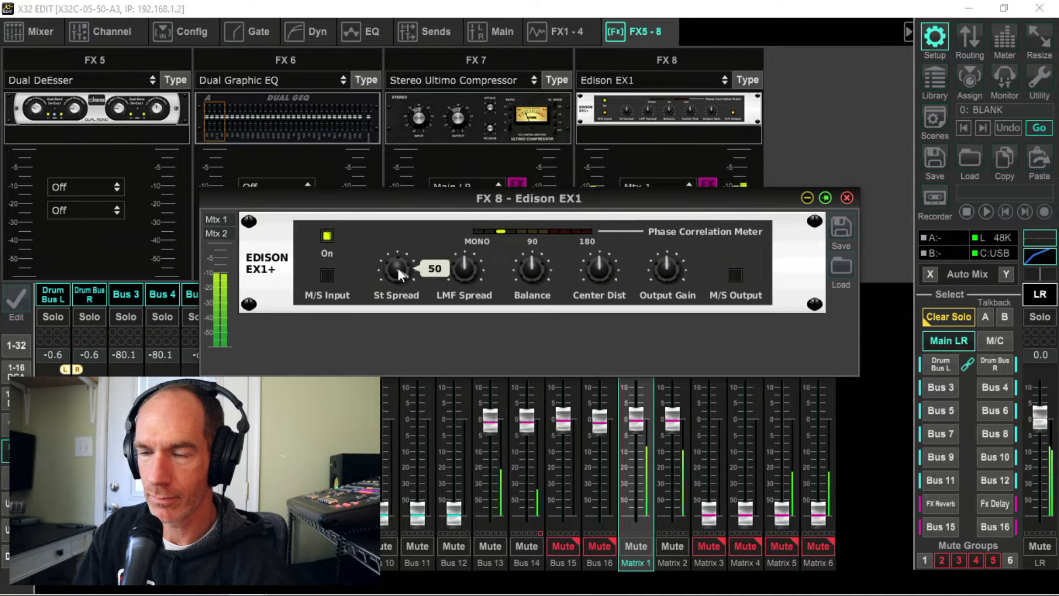
{"action": "left_click_drag", "start_coordinate": [398, 268], "coordinate": [411, 378]}
{"action": "mouse_move", "coordinate": [389, 269]}
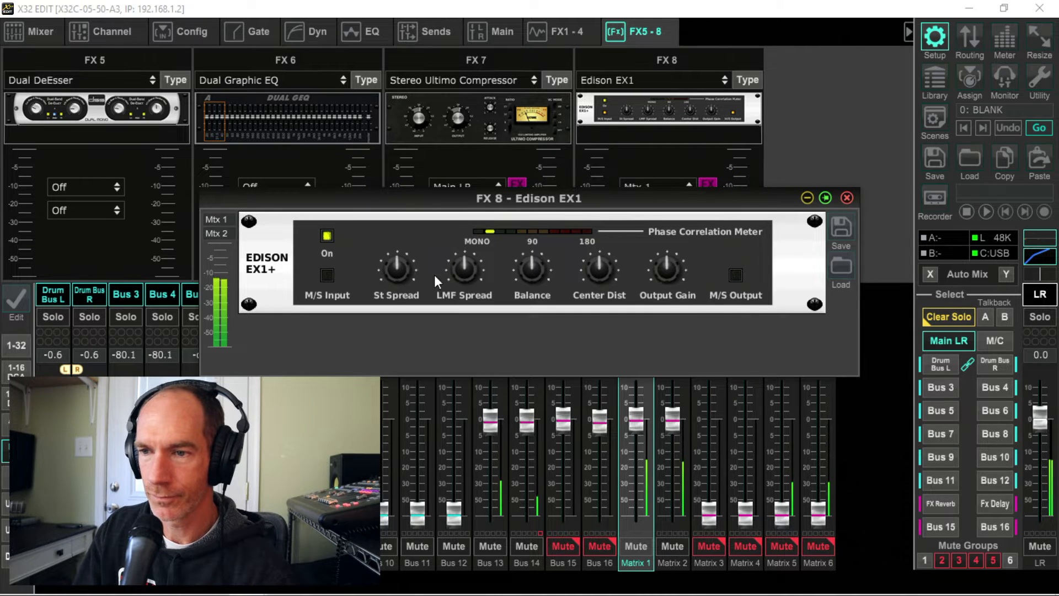
Try the Edison EX1's LMF Spread at 50, return it to 0, and engage mute group 1.
{"action": "mouse_move", "coordinate": [462, 271]}
{"action": "left_click_drag", "start_coordinate": [463, 271], "coordinate": [449, 127]}
{"action": "mouse_move", "coordinate": [465, 263]}
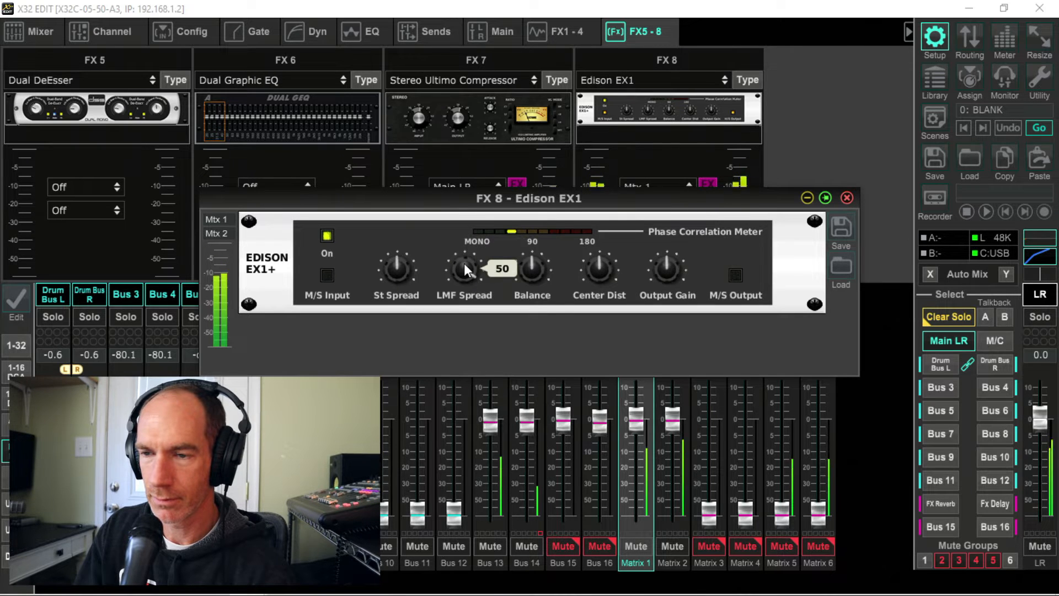
{"action": "left_click_drag", "start_coordinate": [464, 263], "coordinate": [496, 393]}
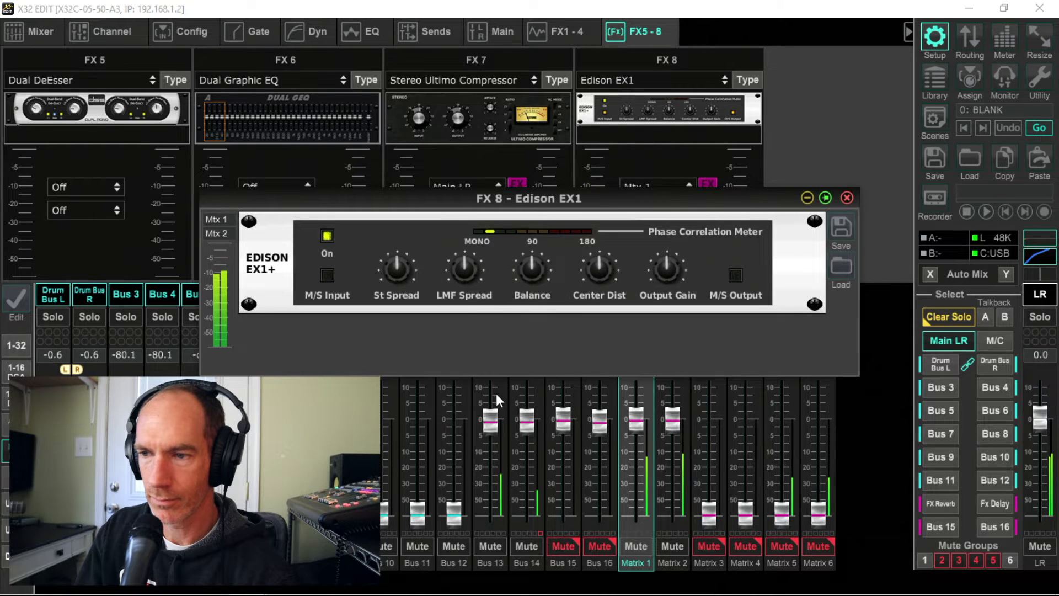
{"action": "left_click", "coordinate": [926, 560]}
{"action": "left_click", "coordinate": [631, 119]}
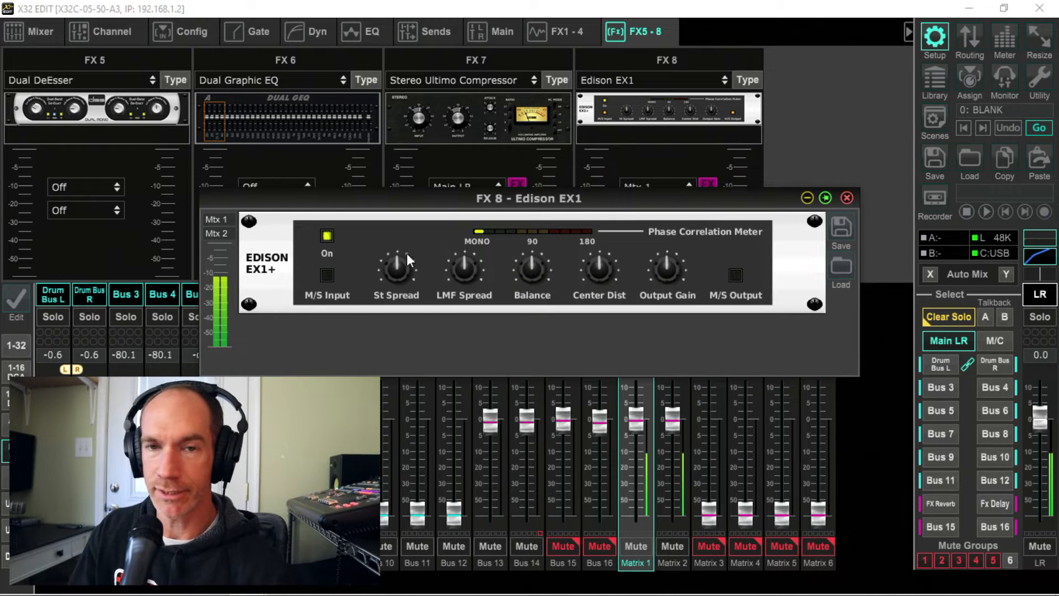
Release mute group 1, try the Edison EX1's Center Dist at -50 and return it to 0, and engage mute group 1 again.
{"action": "mouse_move", "coordinate": [405, 261]}
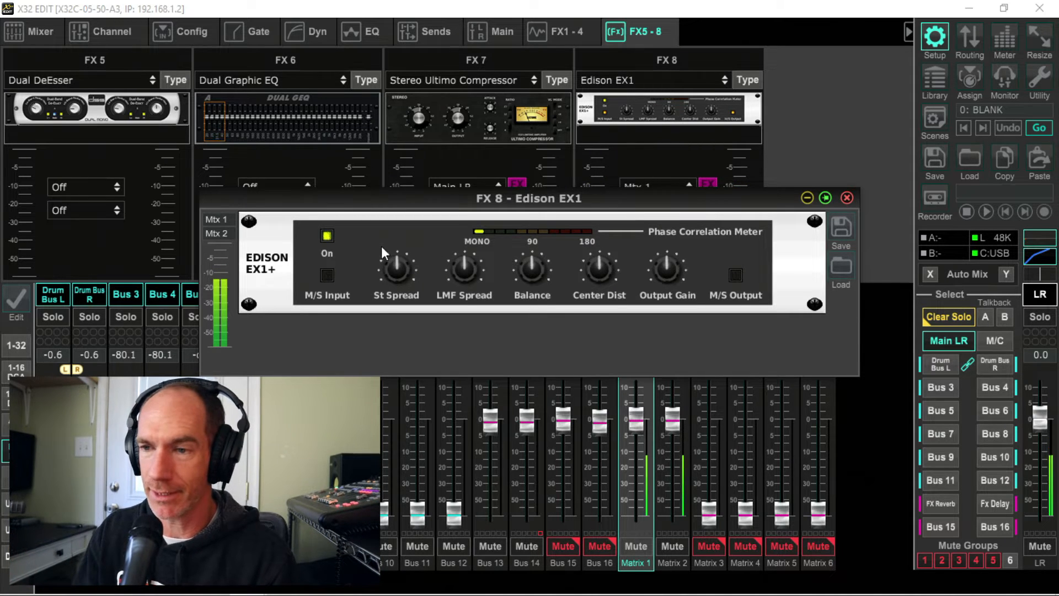
{"action": "mouse_move", "coordinate": [461, 269]}
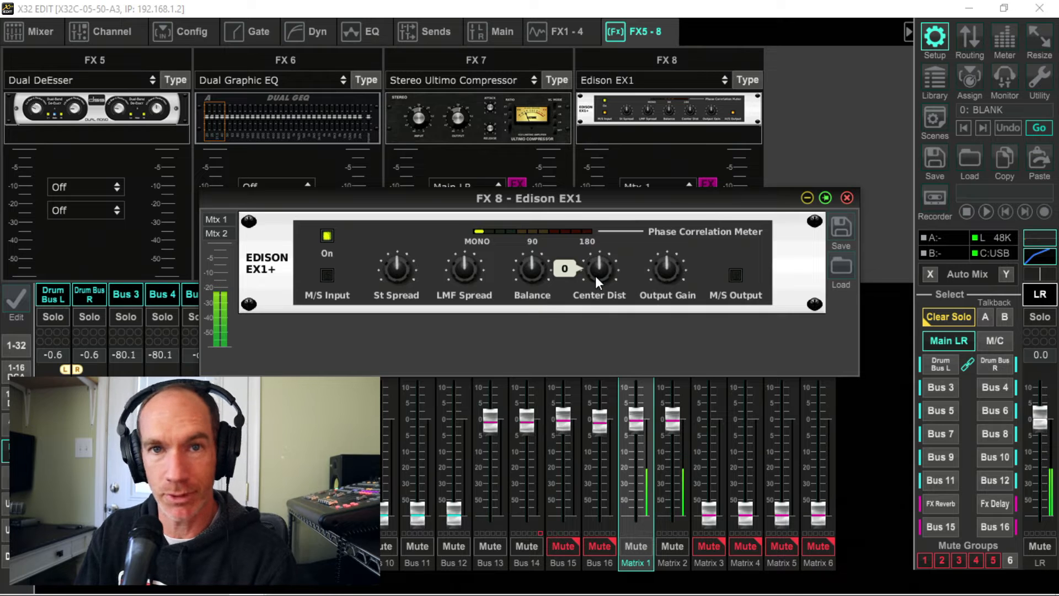
{"action": "left_click", "coordinate": [925, 557]}
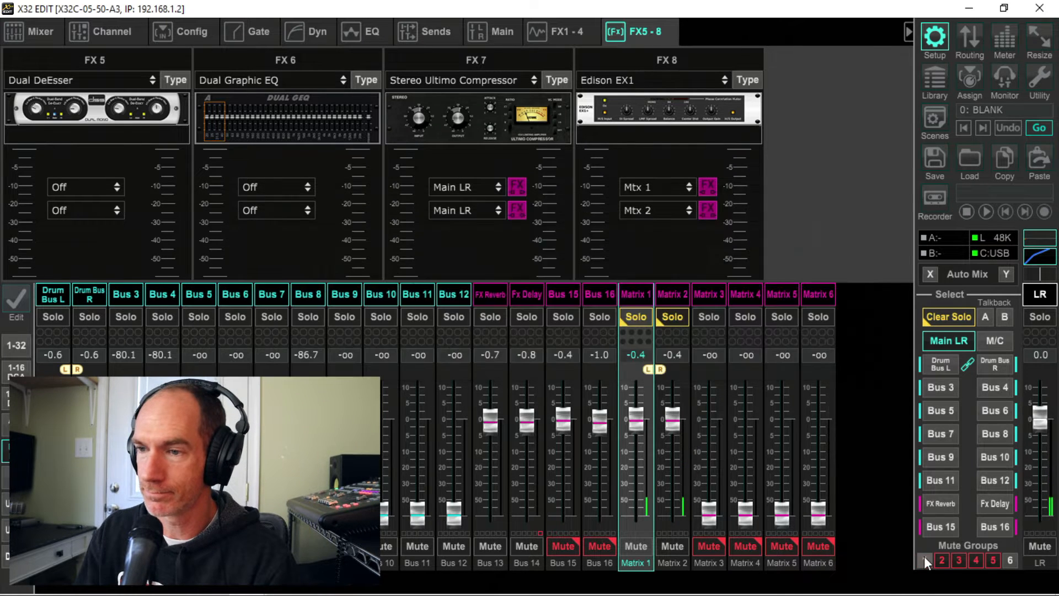
{"action": "left_click", "coordinate": [645, 109]}
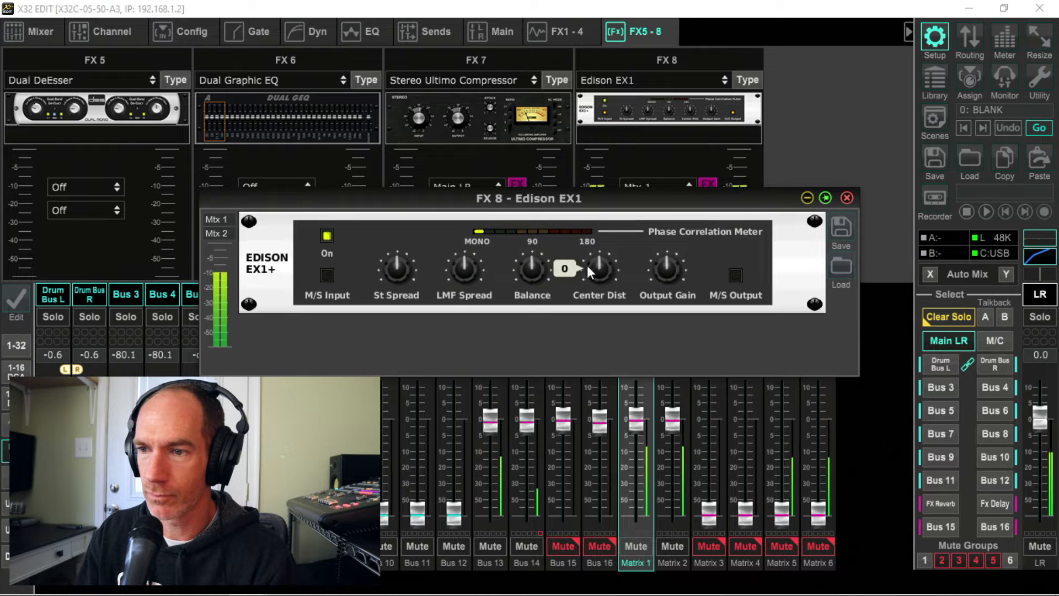
{"action": "left_click_drag", "start_coordinate": [533, 267], "coordinate": [618, 483]}
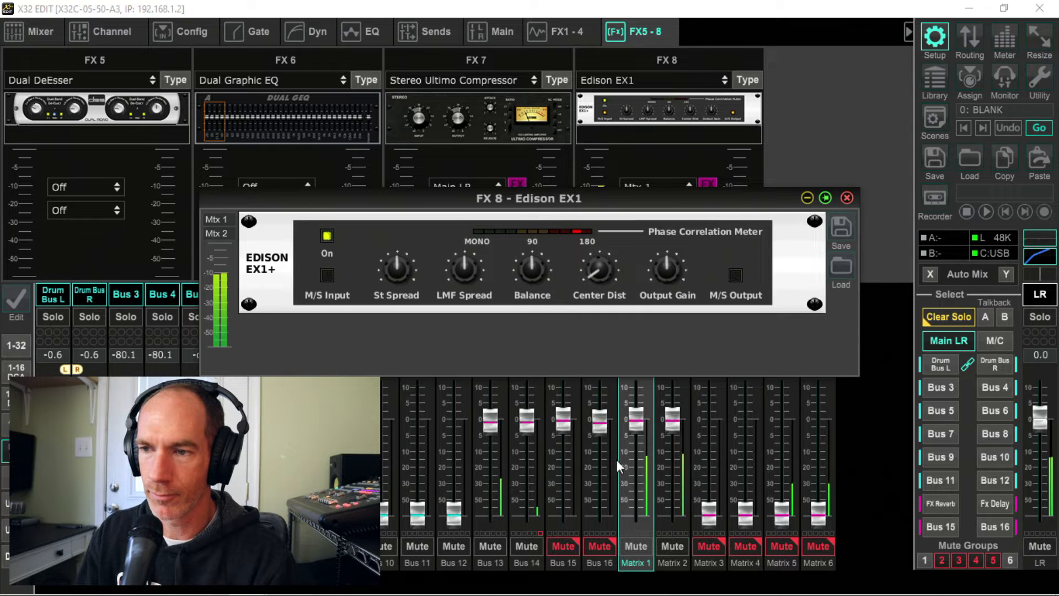
{"action": "mouse_move", "coordinate": [604, 272]}
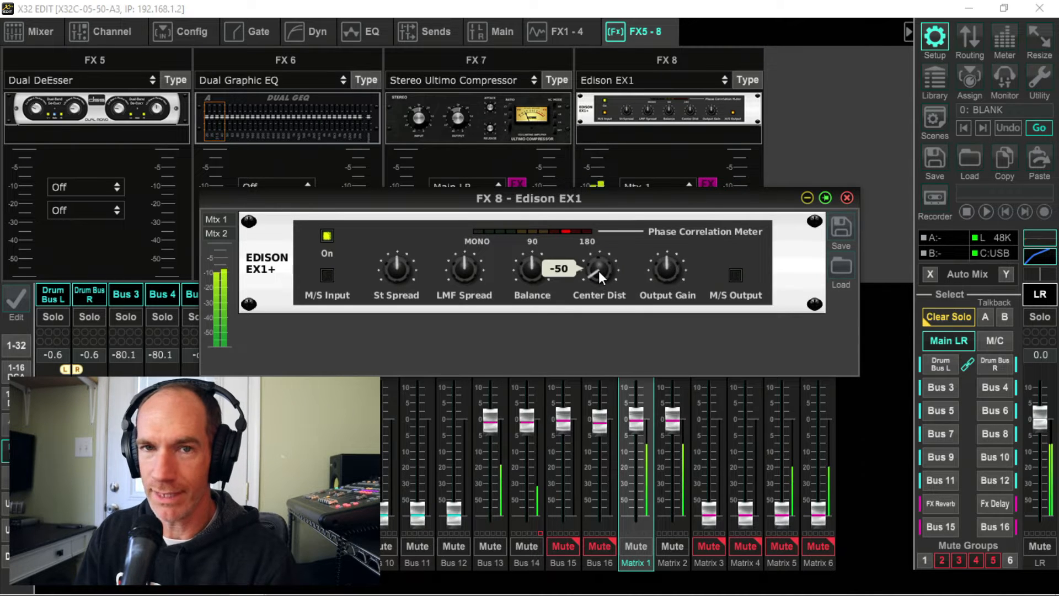
{"action": "left_click_drag", "start_coordinate": [599, 271], "coordinate": [597, 169]}
{"action": "mouse_move", "coordinate": [600, 269]}
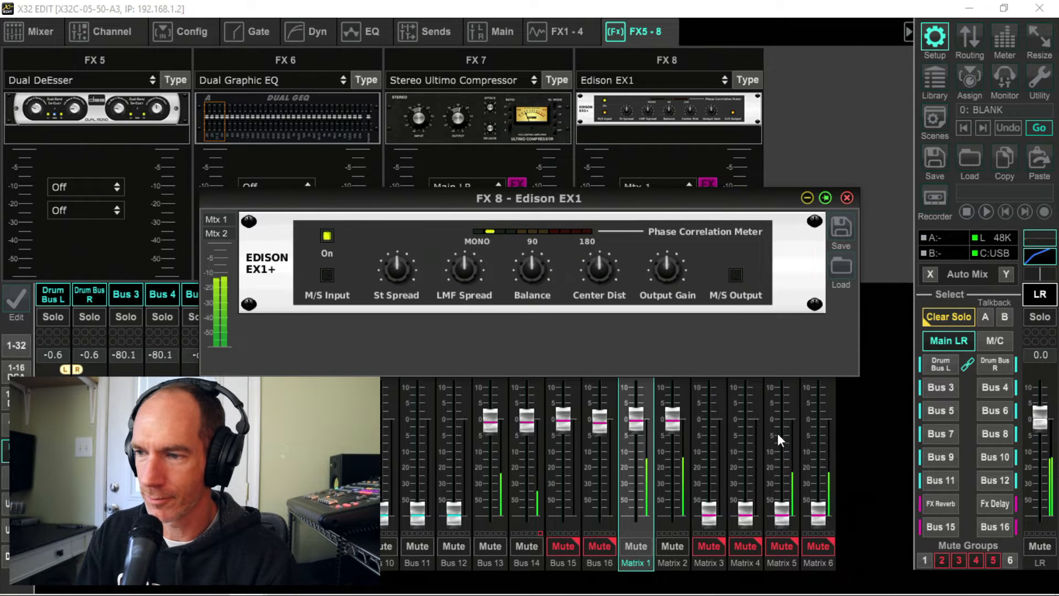
{"action": "left_click", "coordinate": [924, 560]}
{"action": "left_click", "coordinate": [678, 116]}
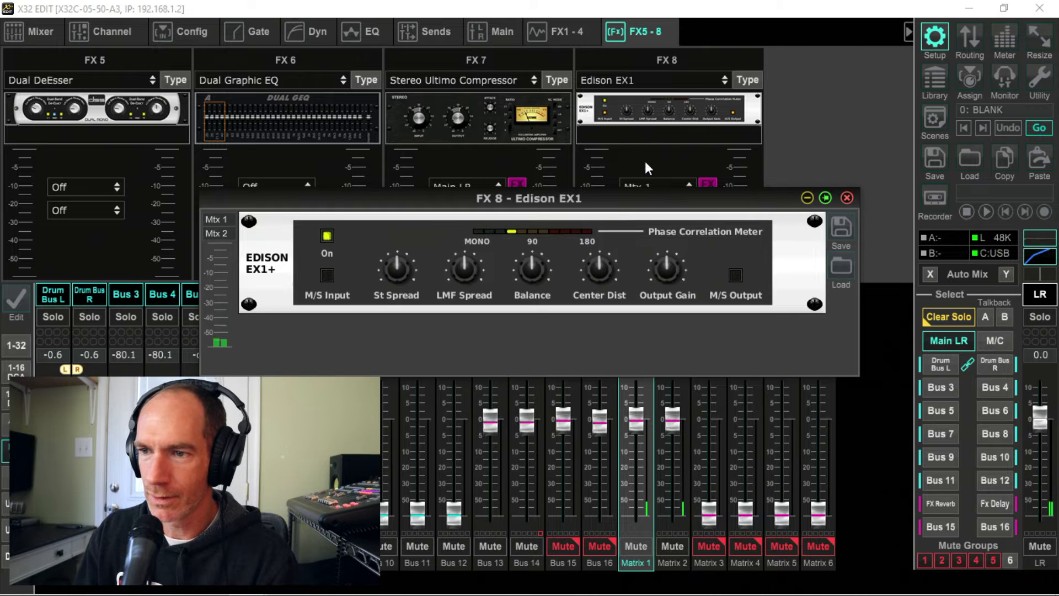
Release mute group 1, set the Edison EX1's St Spread to 18, and switch the effect off and on to compare.
{"action": "mouse_move", "coordinate": [599, 274]}
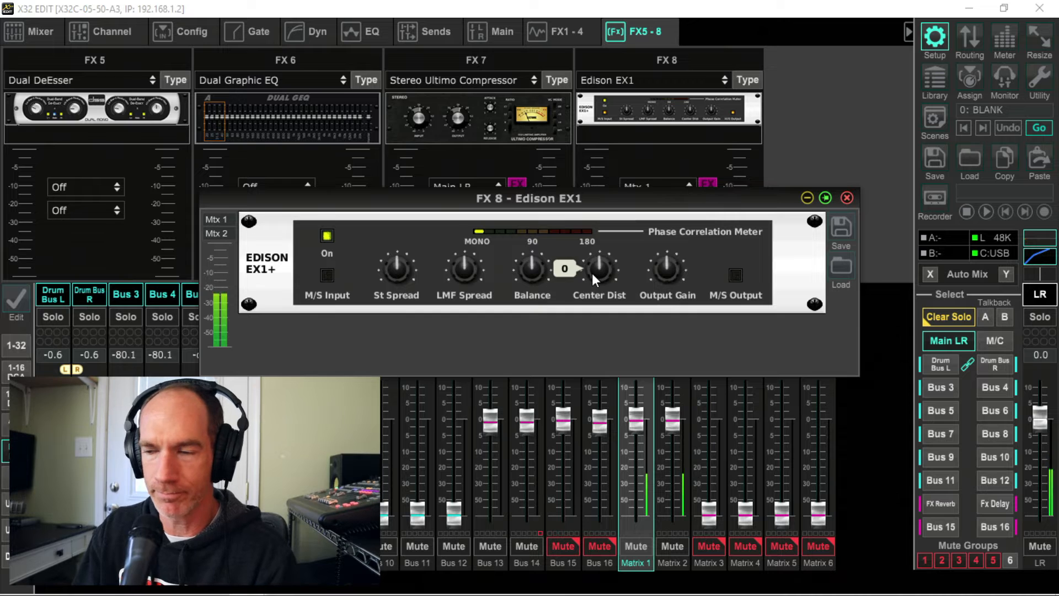
{"action": "left_click", "coordinate": [928, 560]}
{"action": "left_click", "coordinate": [666, 118]}
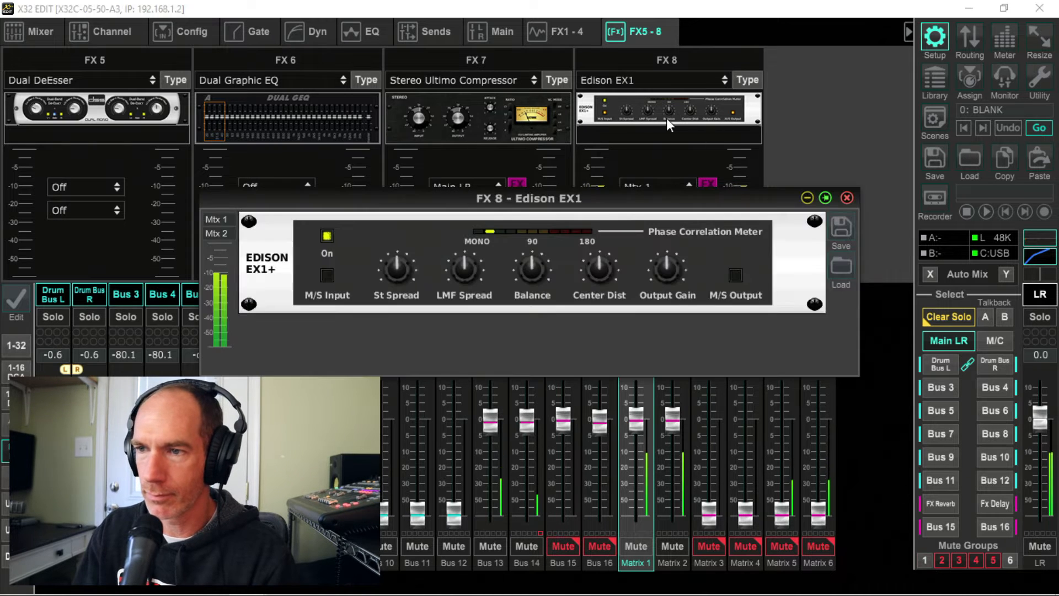
{"action": "mouse_move", "coordinate": [402, 281]}
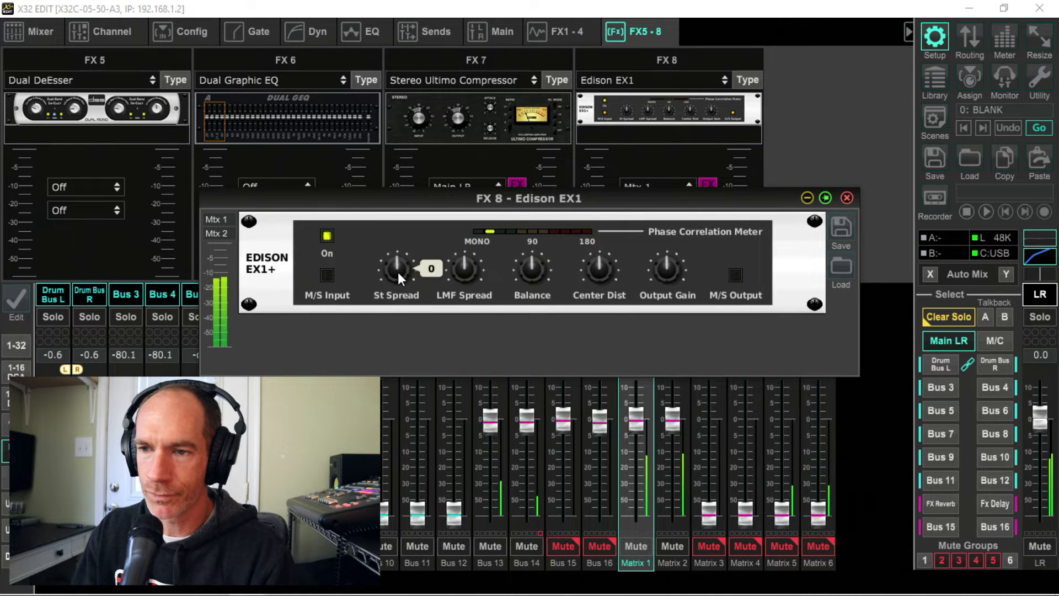
{"action": "mouse_move", "coordinate": [397, 272]}
{"action": "left_mouse_down"}
{"action": "mouse_move", "coordinate": [391, 188]}
{"action": "mouse_move", "coordinate": [395, 261]}
{"action": "left_mouse_up"}
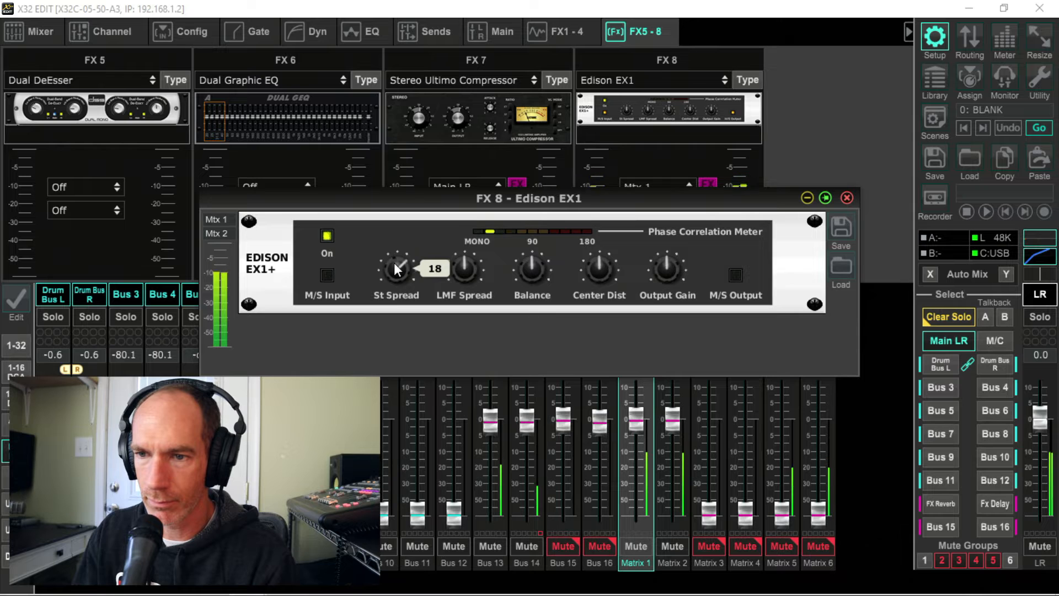
{"action": "left_click", "coordinate": [327, 236]}
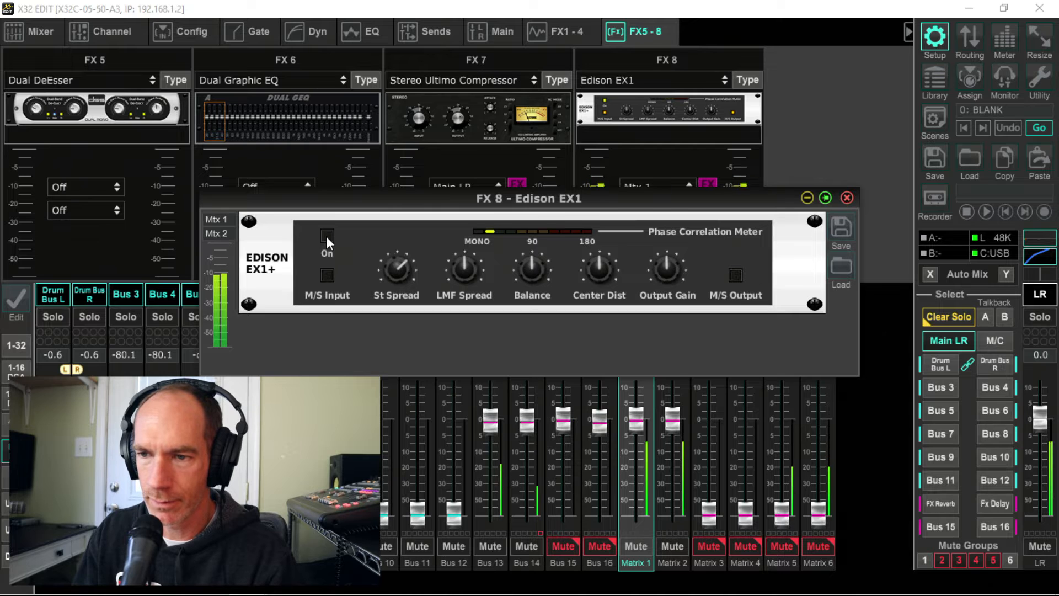
{"action": "left_click", "coordinate": [326, 236]}
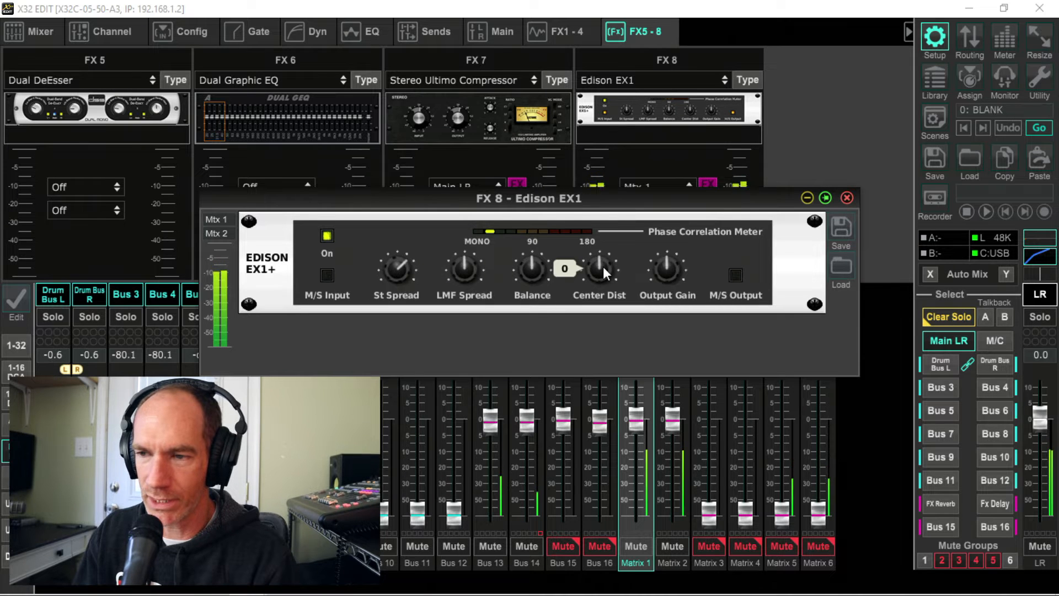
Set the Edison EX1's Center Dist to 10, raise its Output Gain above 0 dB, and close the effect window.
{"action": "mouse_move", "coordinate": [602, 267]}
{"action": "left_mouse_down"}
{"action": "mouse_move", "coordinate": [596, 196]}
{"action": "mouse_move", "coordinate": [605, 261]}
{"action": "left_mouse_up"}
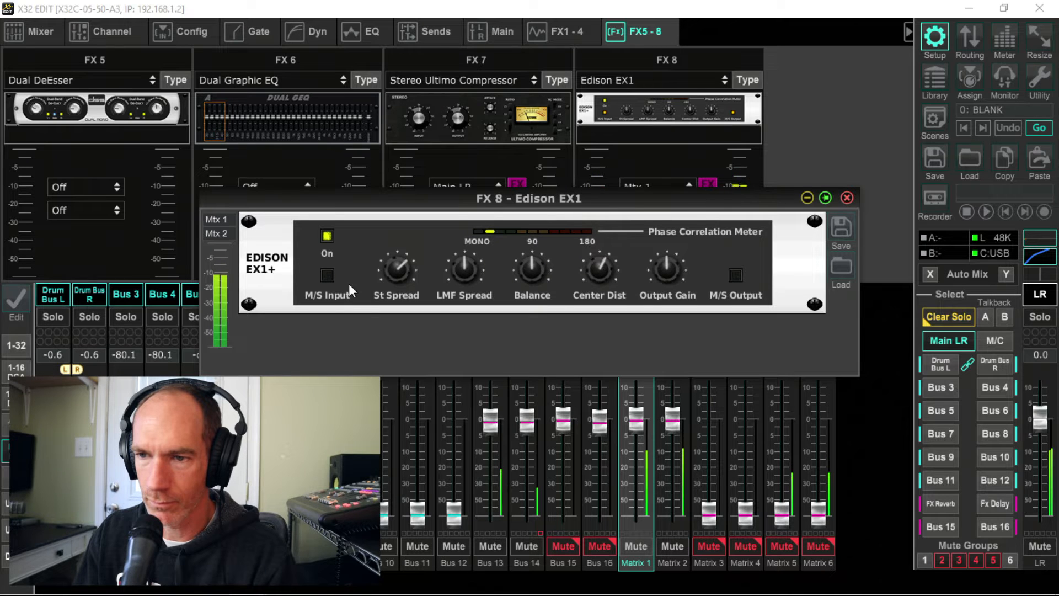
{"action": "left_click", "coordinate": [327, 236]}
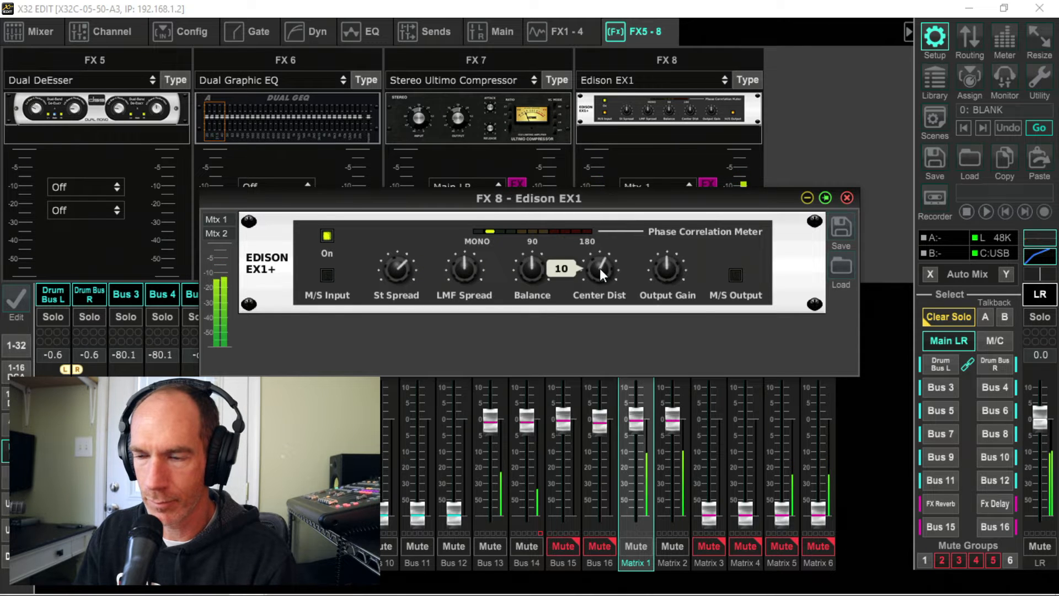
{"action": "mouse_move", "coordinate": [664, 268]}
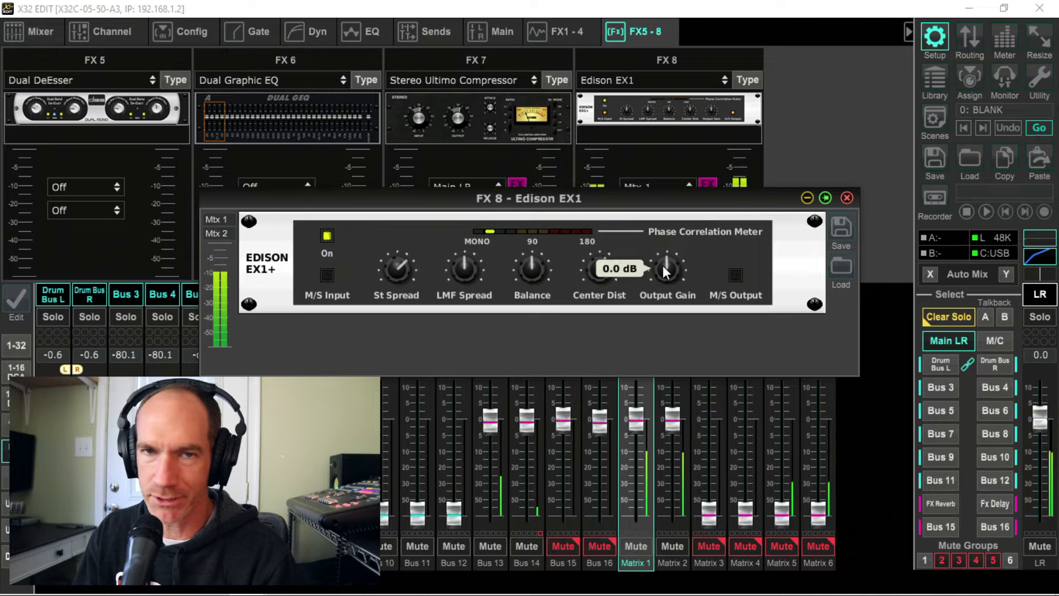
{"action": "left_click_drag", "start_coordinate": [665, 265], "coordinate": [665, 235]}
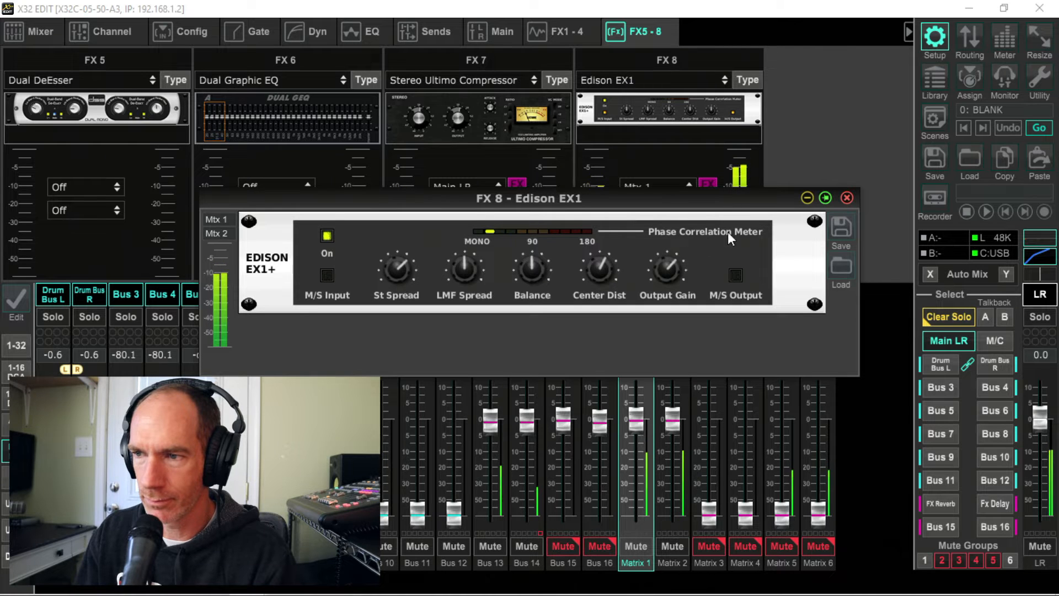
{"action": "left_click", "coordinate": [847, 199]}
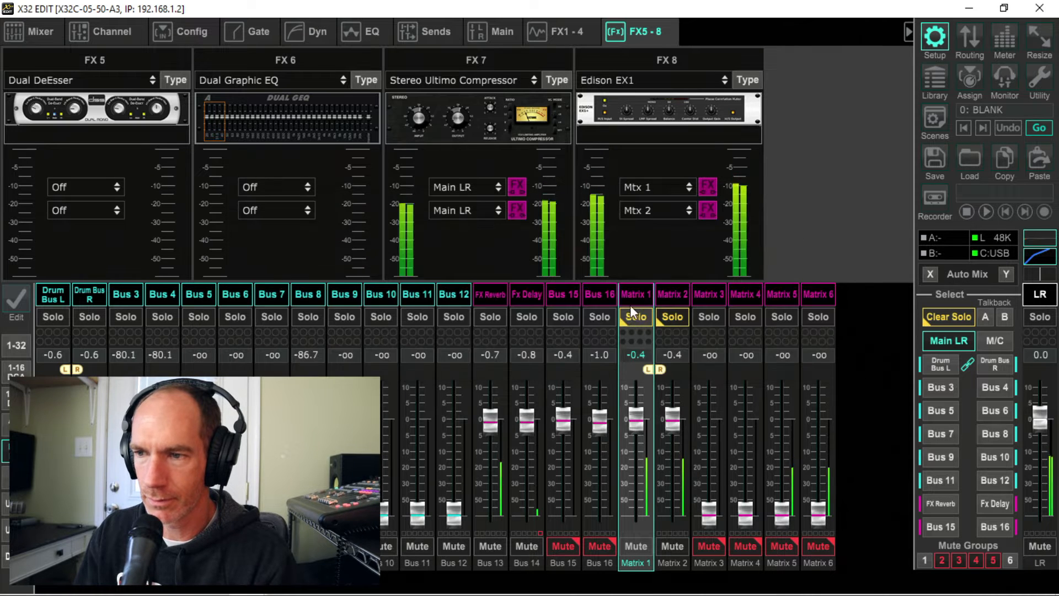
Raise the threshold of Matrix 1's compressor to -4 dB.
{"action": "left_click", "coordinate": [110, 39]}
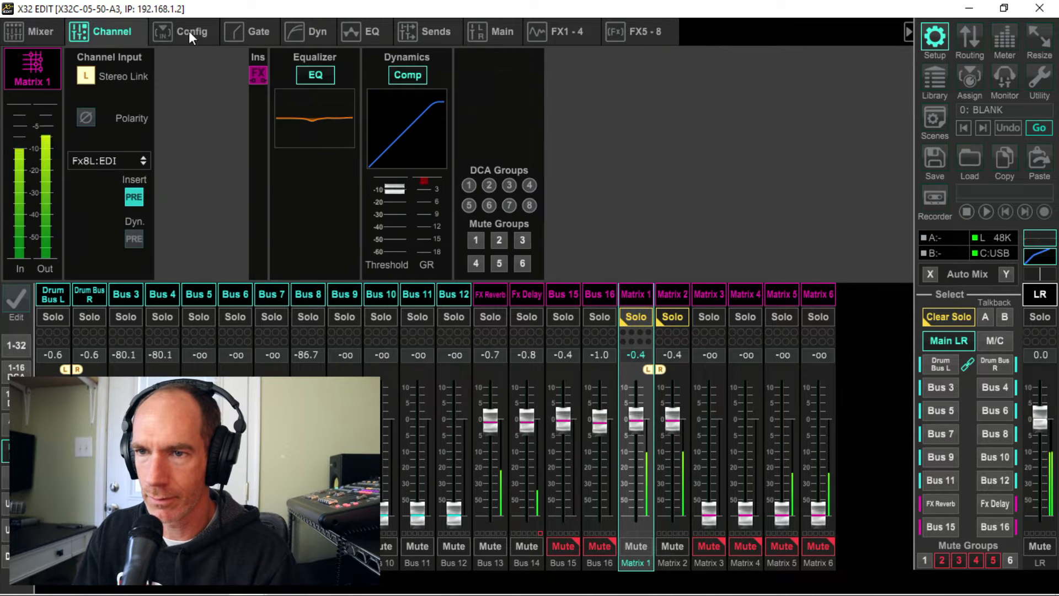
{"action": "left_click", "coordinate": [312, 35]}
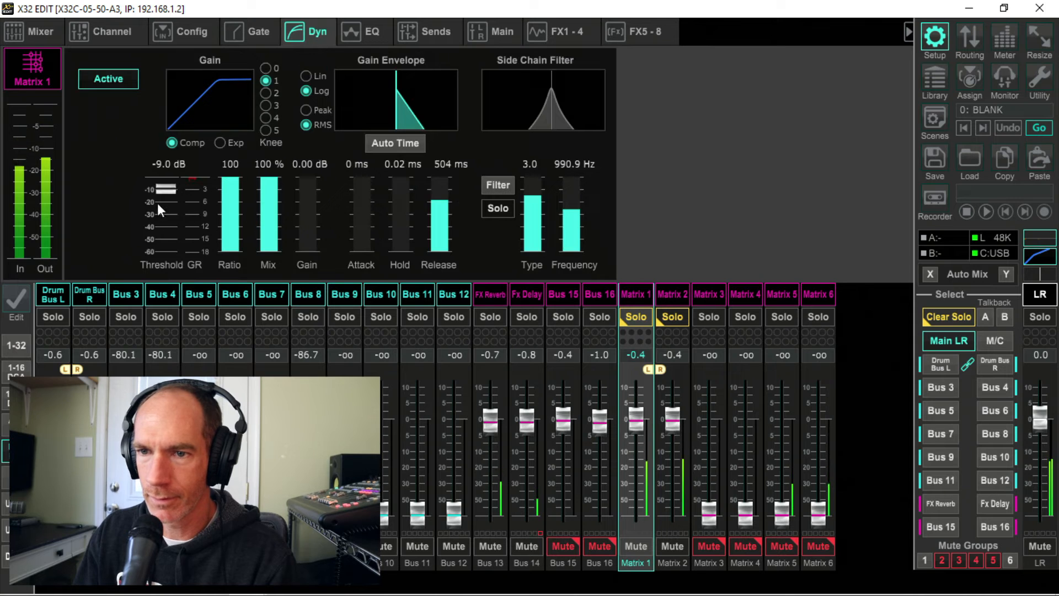
{"action": "left_click_drag", "start_coordinate": [172, 189], "coordinate": [170, 176]}
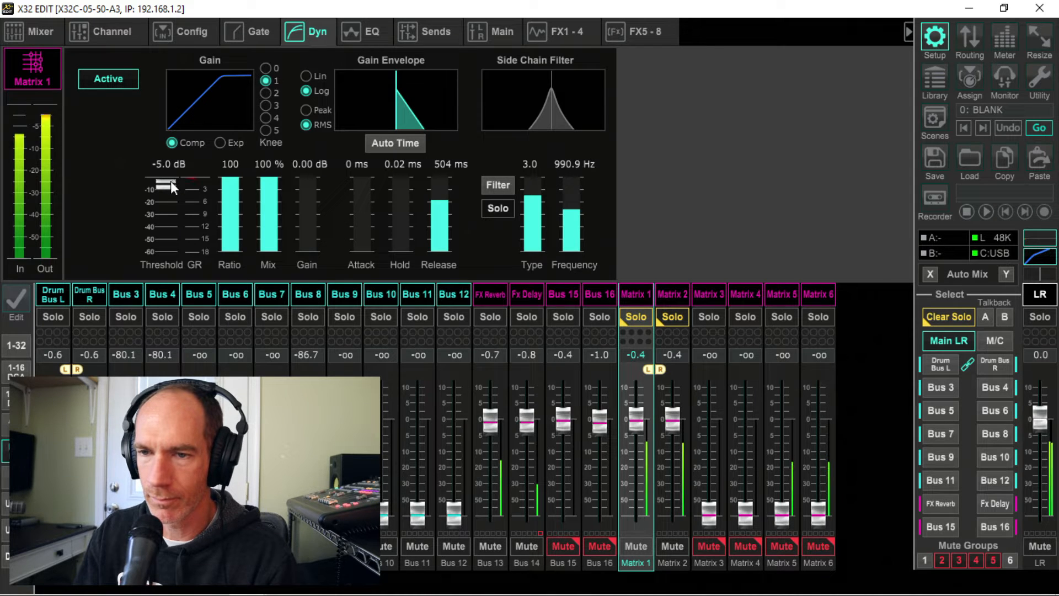
{"action": "left_click_drag", "start_coordinate": [171, 182], "coordinate": [171, 177]}
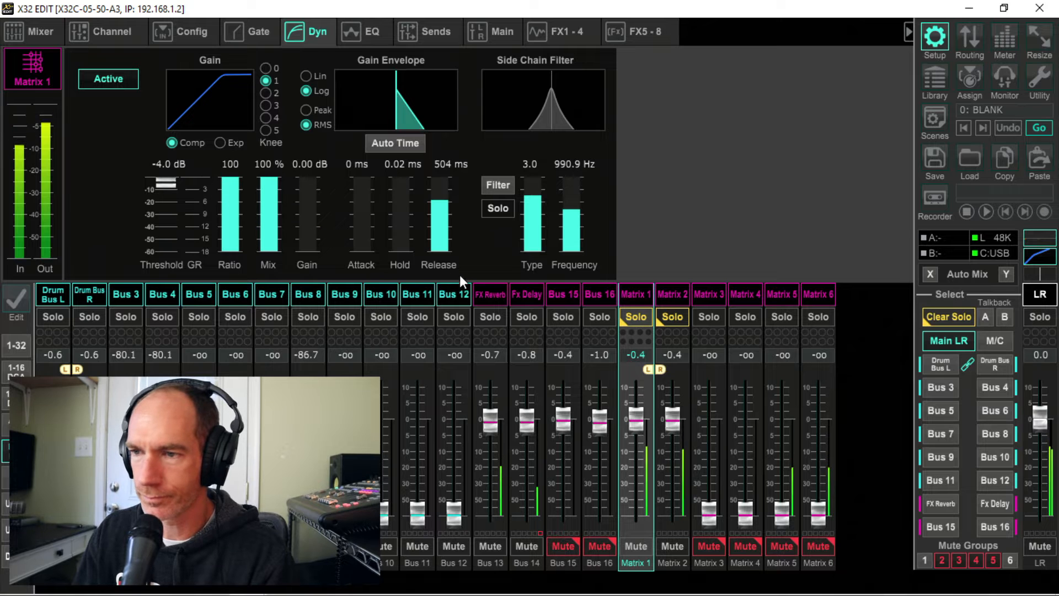
Reopen the Edison EX1 in FX 8, compare the sound with the effect bypassed and active, and close its window.
{"action": "left_click", "coordinate": [642, 31]}
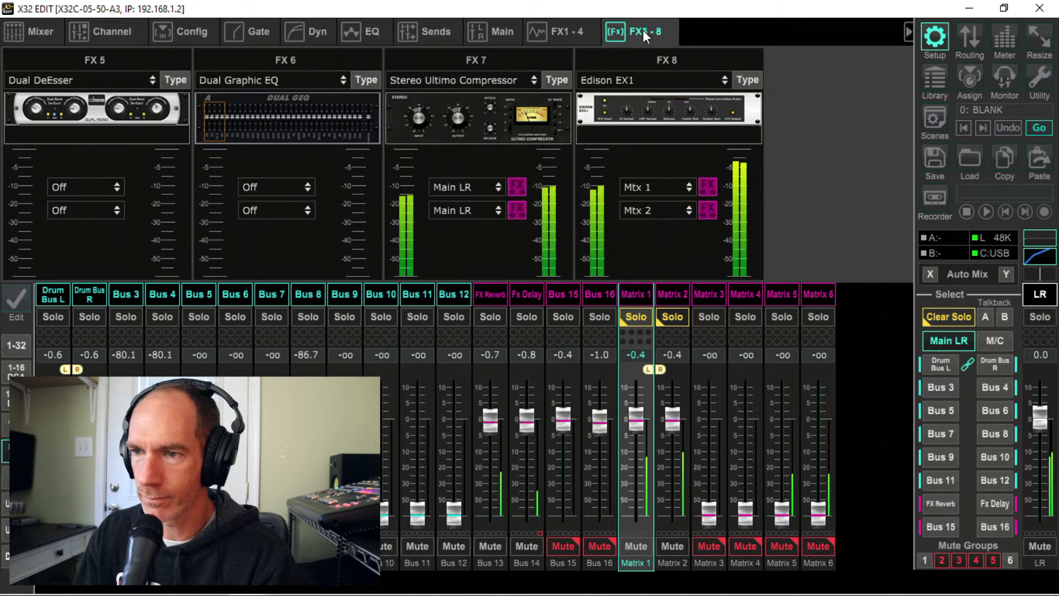
{"action": "left_click", "coordinate": [631, 109]}
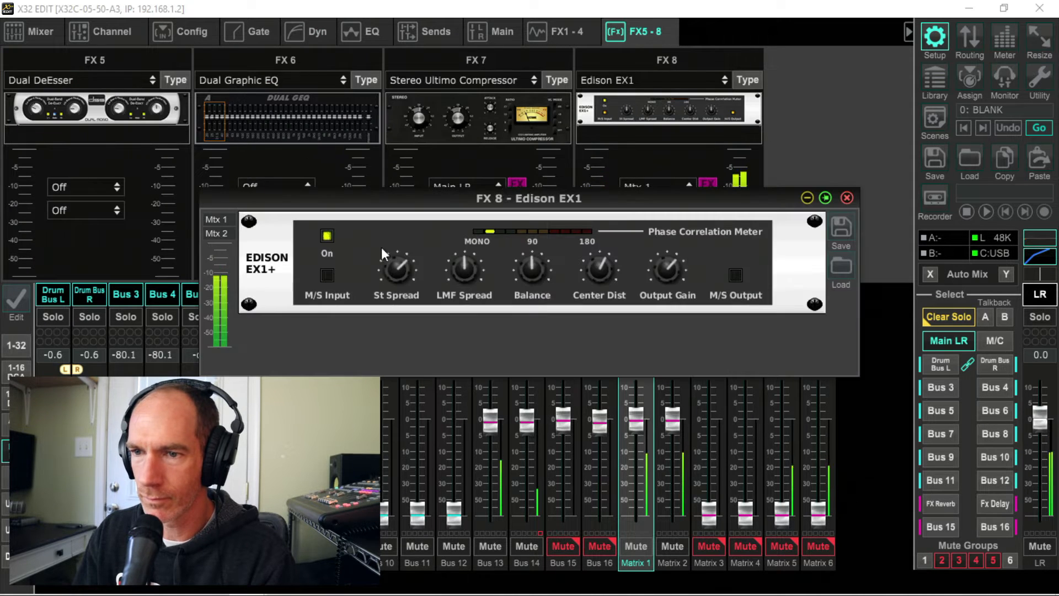
{"action": "left_click", "coordinate": [327, 236]}
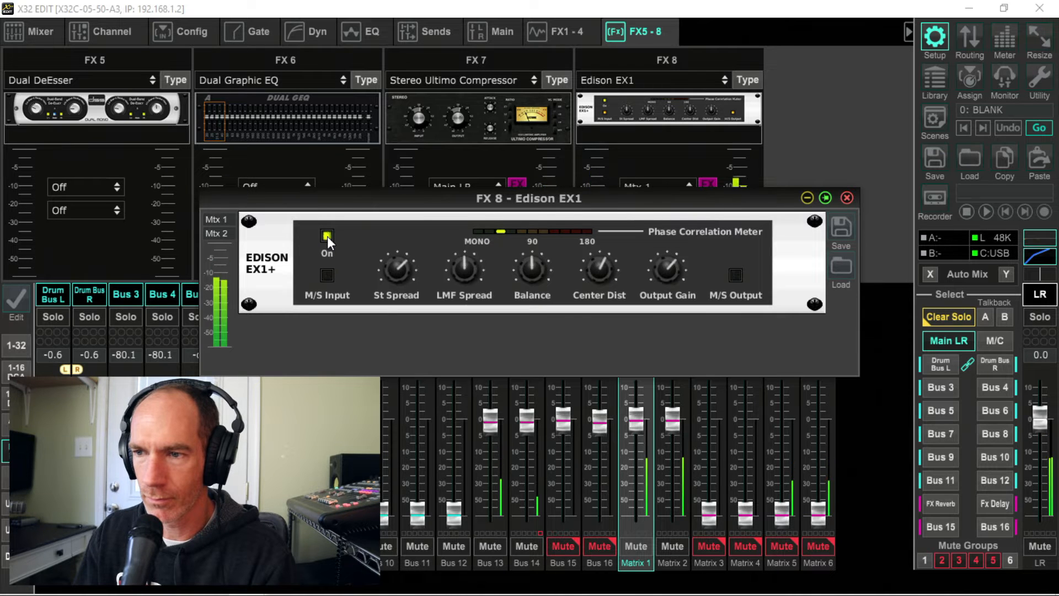
{"action": "left_click", "coordinate": [847, 198]}
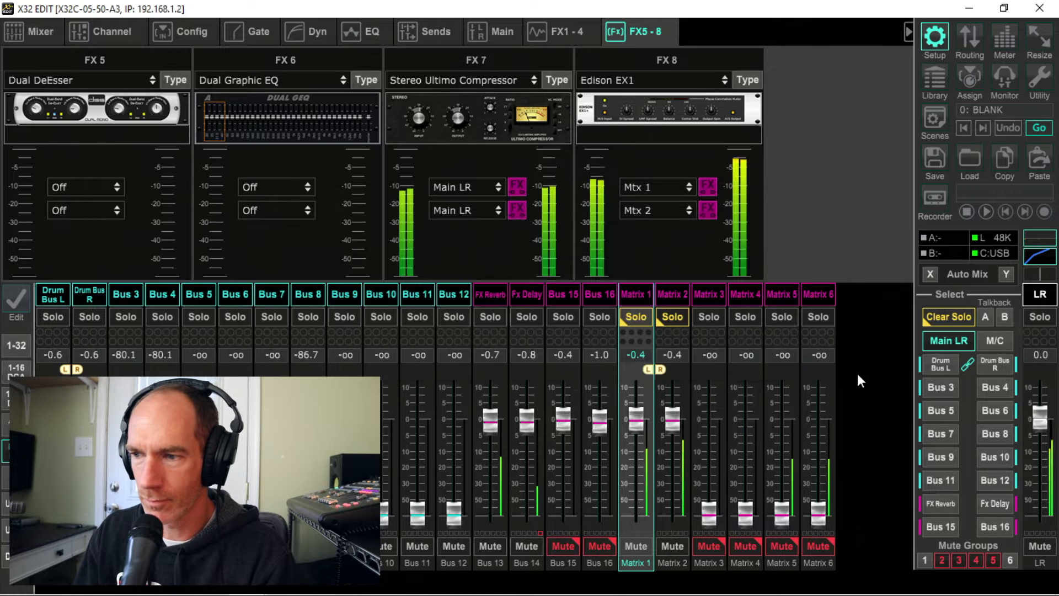
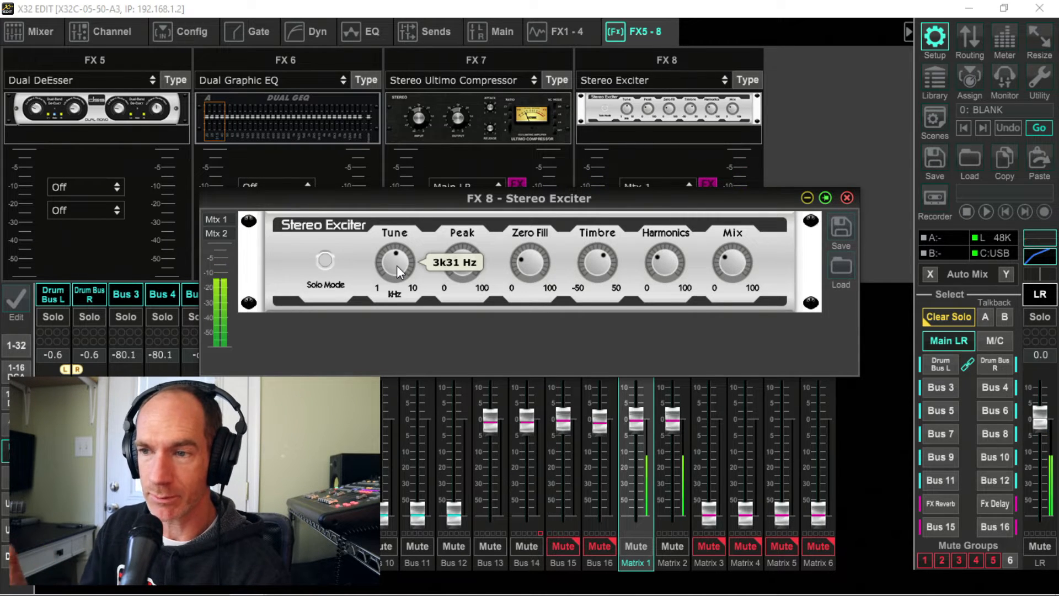
Raise the Stereo Exciter's Zero Fill slightly, set Mix to 100%, and try Harmonics at 100% before reducing it to 40%.
{"action": "mouse_move", "coordinate": [669, 266]}
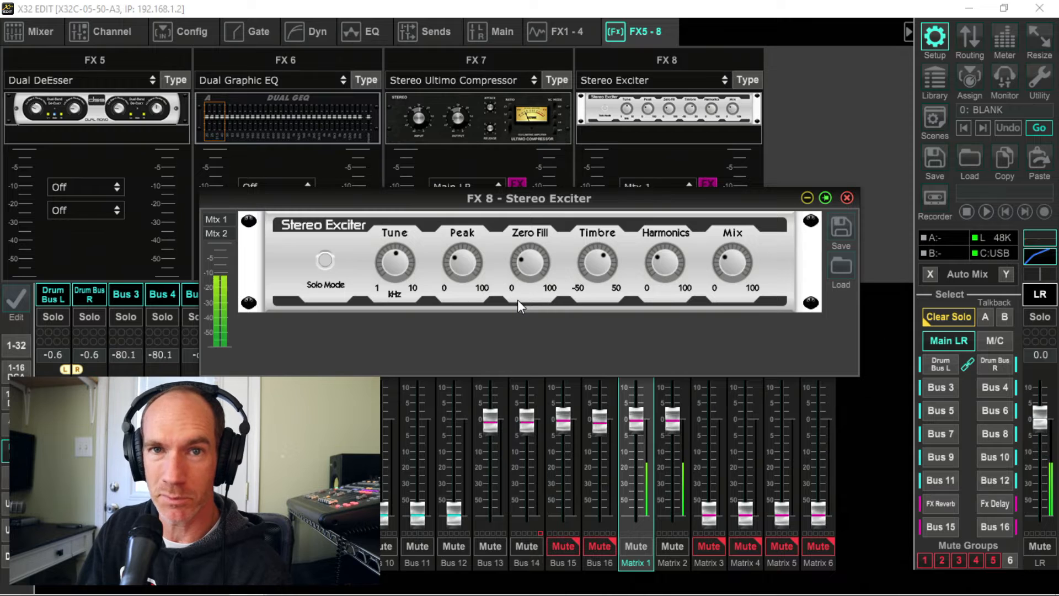
{"action": "mouse_move", "coordinate": [476, 272]}
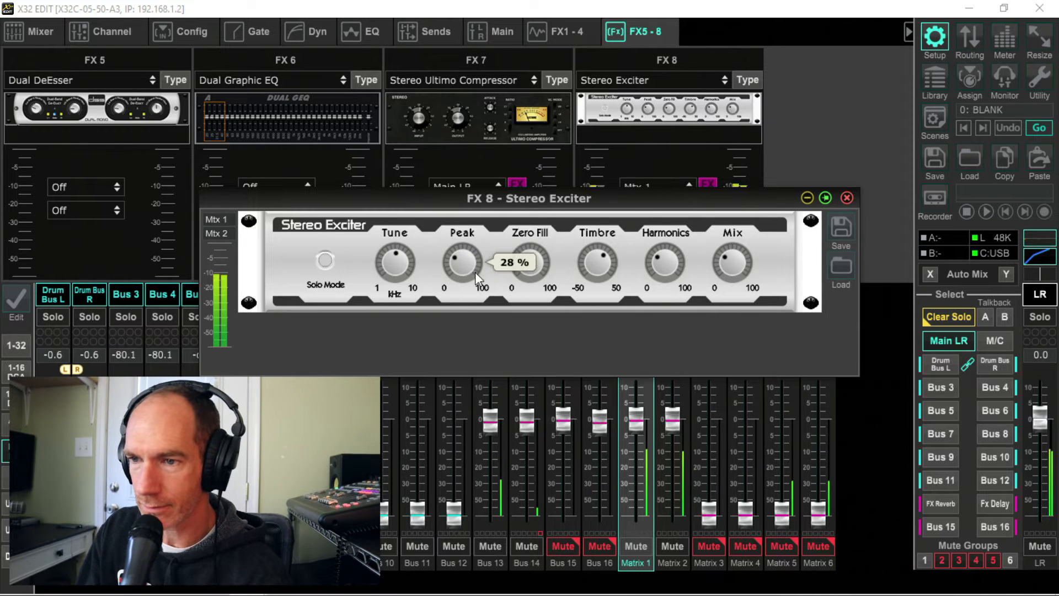
{"action": "left_click_drag", "start_coordinate": [464, 267], "coordinate": [618, 372]}
{"action": "left_click_drag", "start_coordinate": [630, 433], "coordinate": [607, 284]}
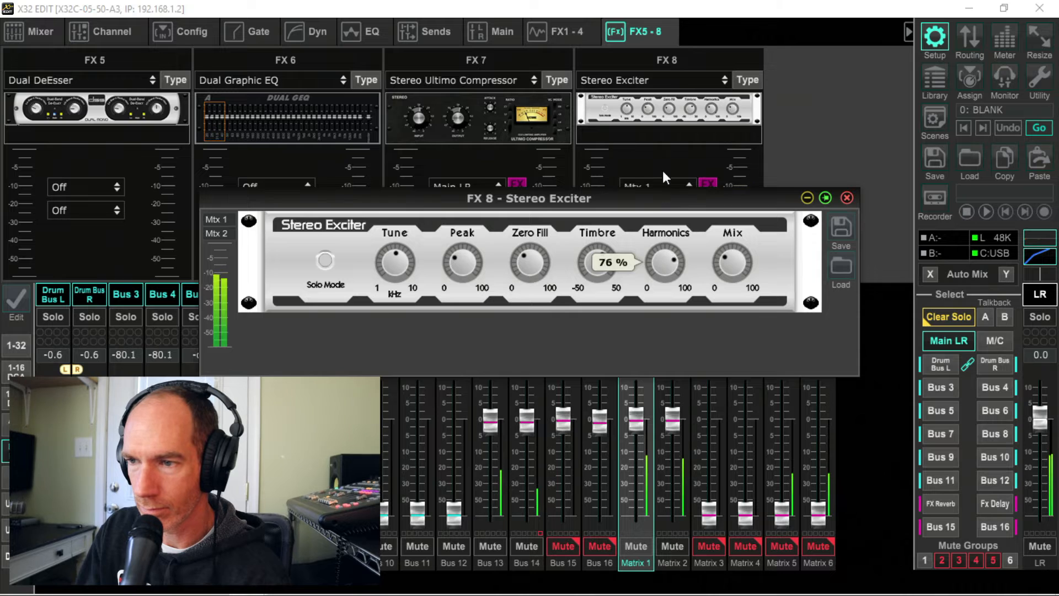
{"action": "left_click_drag", "start_coordinate": [663, 171], "coordinate": [664, 118]}
{"action": "left_click_drag", "start_coordinate": [733, 277], "coordinate": [727, 59]}
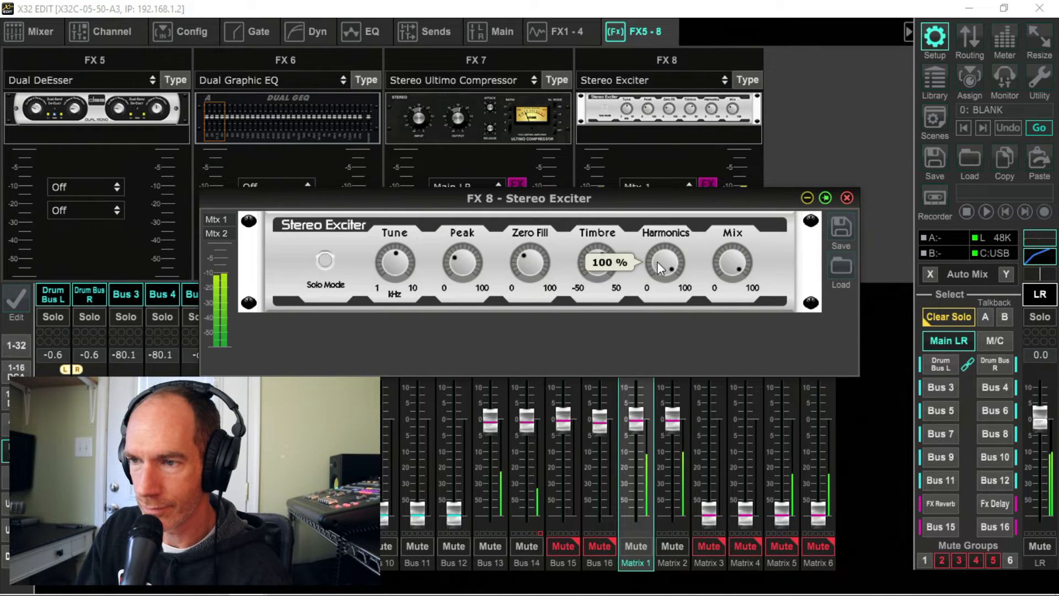
{"action": "left_click_drag", "start_coordinate": [659, 261], "coordinate": [690, 408]}
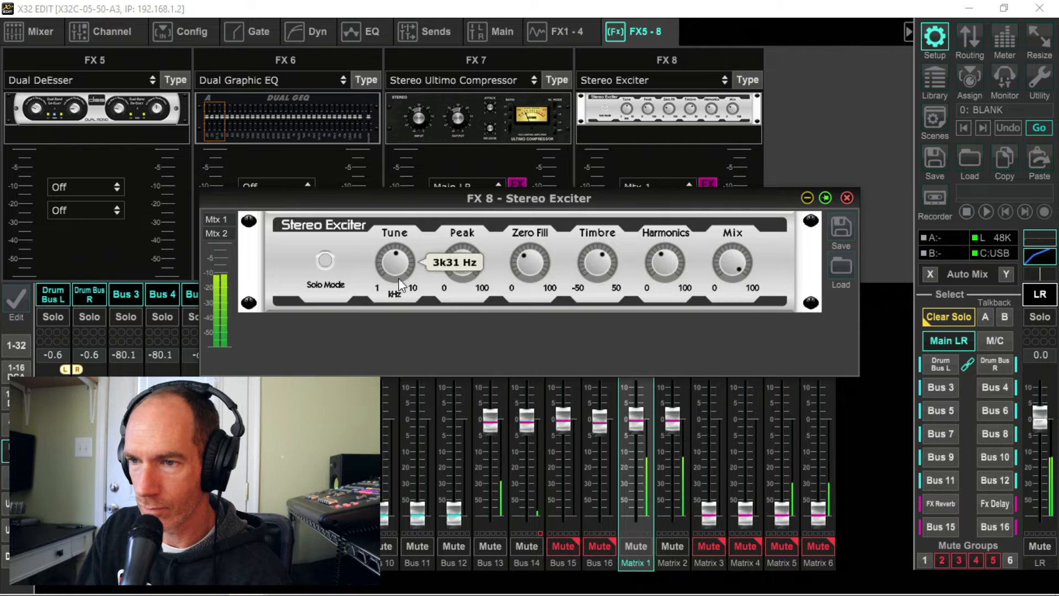
Raise the Stereo Exciter's Peak, turn Zero Fill, Timbre and Harmonics to maximum, and reduce Mix.
{"action": "left_click_drag", "start_coordinate": [461, 262], "coordinate": [485, 220]}
{"action": "left_click_drag", "start_coordinate": [489, 266], "coordinate": [526, 124]}
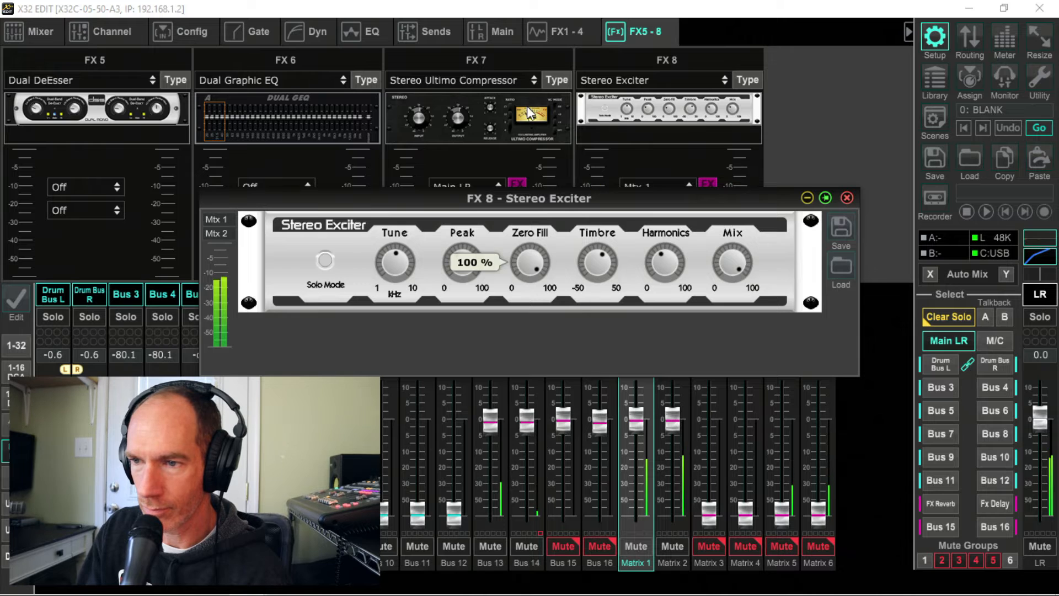
{"action": "left_click_drag", "start_coordinate": [595, 255], "coordinate": [585, 145]}
{"action": "left_click", "coordinate": [651, 261]}
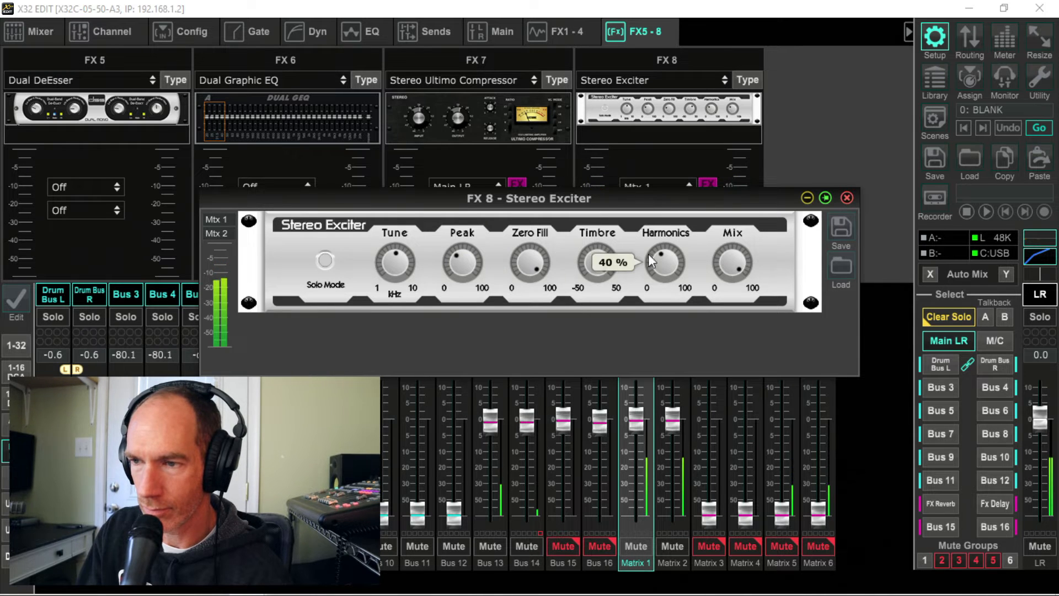
{"action": "left_click_drag", "start_coordinate": [662, 264], "coordinate": [667, 121]}
{"action": "left_click_drag", "start_coordinate": [467, 270], "coordinate": [500, 242]}
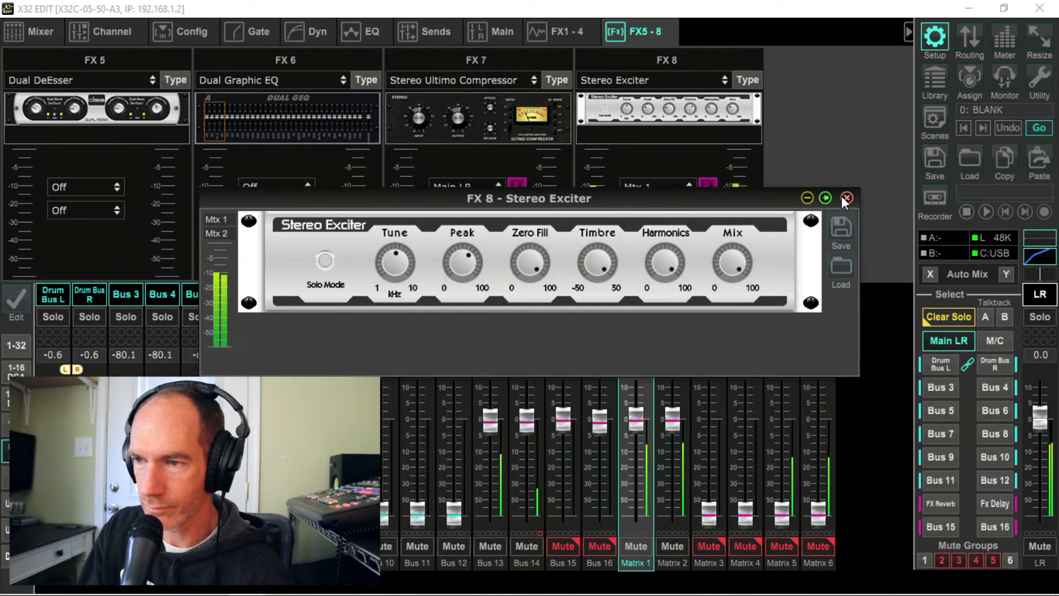
{"action": "left_click_drag", "start_coordinate": [731, 263], "coordinate": [718, 324]}
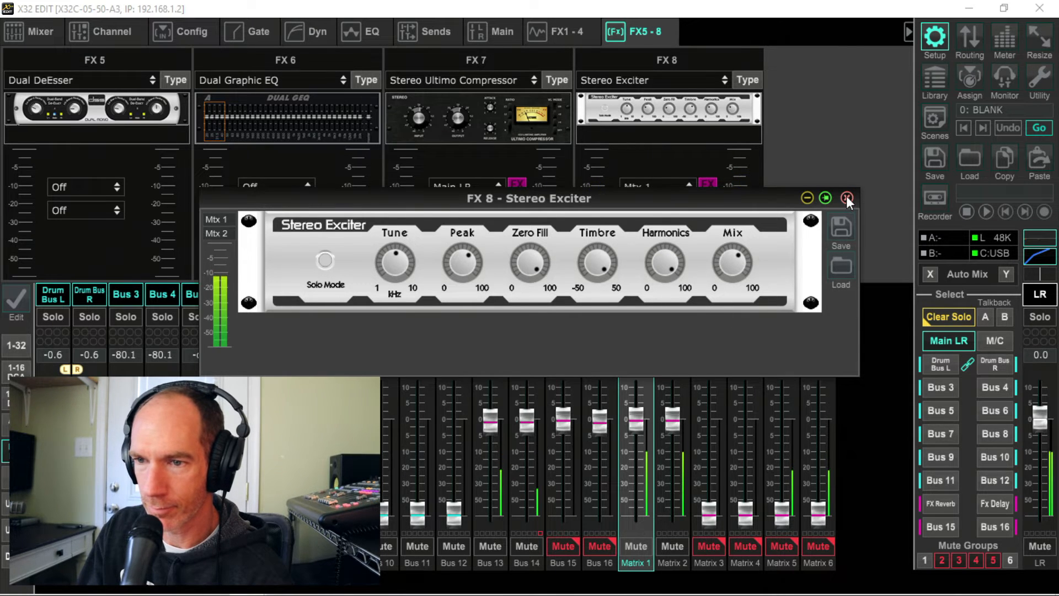
Audition the Stereo Exciter in Solo Mode with Mix at 100%, and lower its Zero Fill, Timbre, Harmonics and Peak.
{"action": "left_click", "coordinate": [324, 260]}
{"action": "left_click_drag", "start_coordinate": [732, 263], "coordinate": [733, 179]}
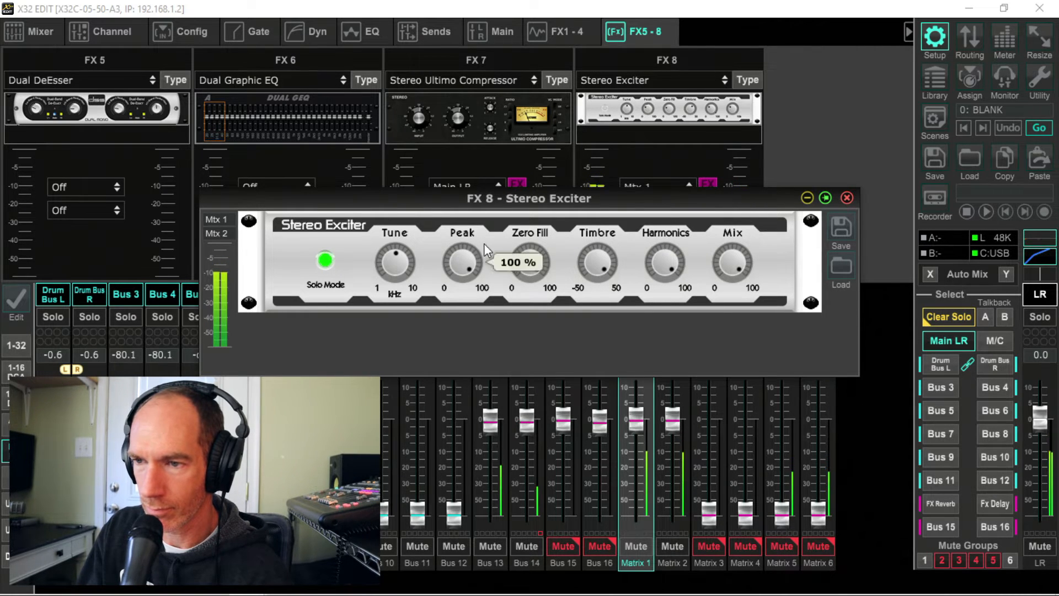
{"action": "left_click_drag", "start_coordinate": [529, 261], "coordinate": [580, 514]}
{"action": "left_click_drag", "start_coordinate": [533, 255], "coordinate": [608, 463]}
{"action": "left_click_drag", "start_coordinate": [590, 262], "coordinate": [595, 234]}
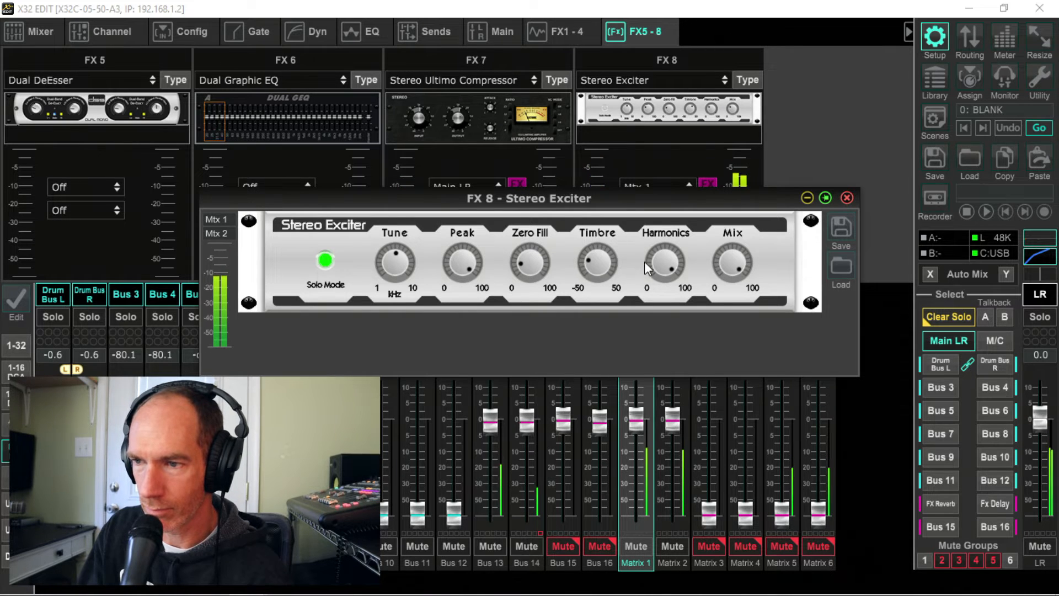
{"action": "left_click_drag", "start_coordinate": [662, 287], "coordinate": [669, 416]}
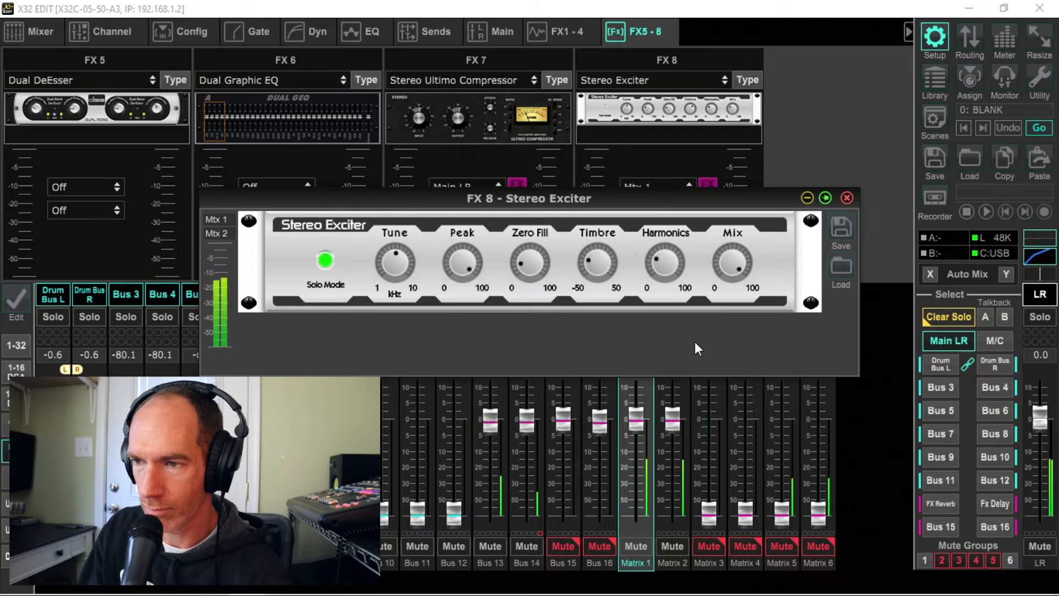
{"action": "mouse_move", "coordinate": [667, 261]}
{"action": "left_mouse_down"}
{"action": "mouse_move", "coordinate": [665, 301]}
{"action": "mouse_move", "coordinate": [655, 271]}
{"action": "left_mouse_up"}
{"action": "left_click_drag", "start_coordinate": [473, 262], "coordinate": [471, 398]}
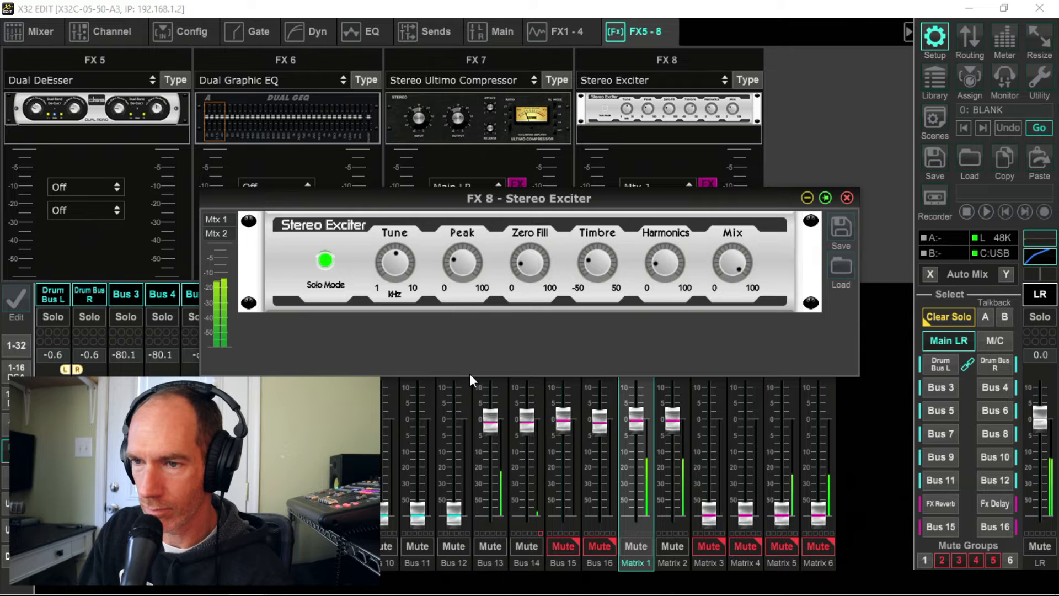
Switch off the Stereo Exciter's Solo Mode and bring Mix from 0% up to 70%.
{"action": "mouse_move", "coordinate": [402, 269]}
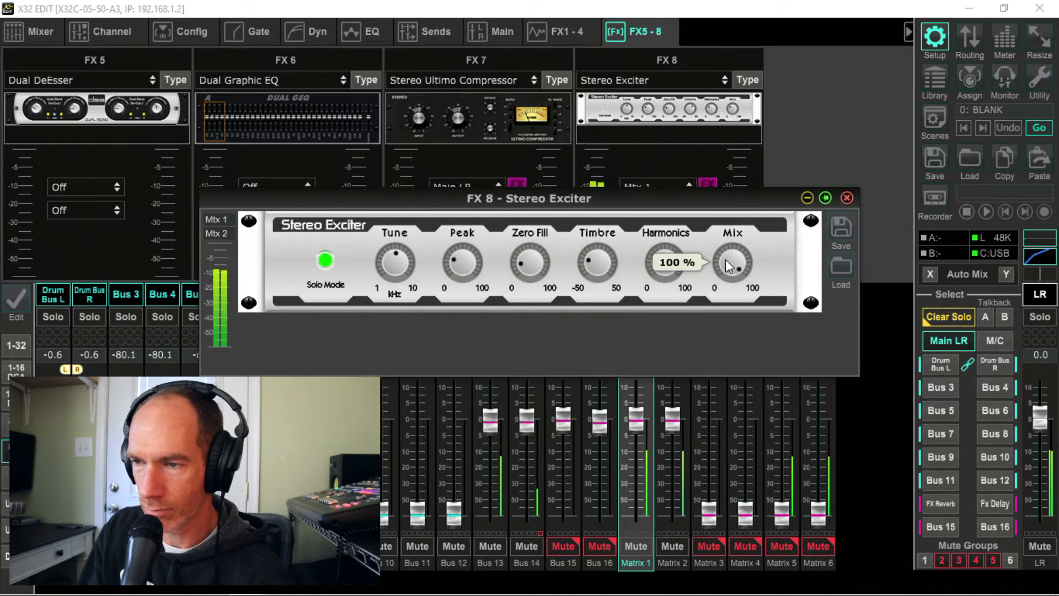
{"action": "left_click_drag", "start_coordinate": [726, 259], "coordinate": [738, 538]}
{"action": "mouse_move", "coordinate": [752, 267]}
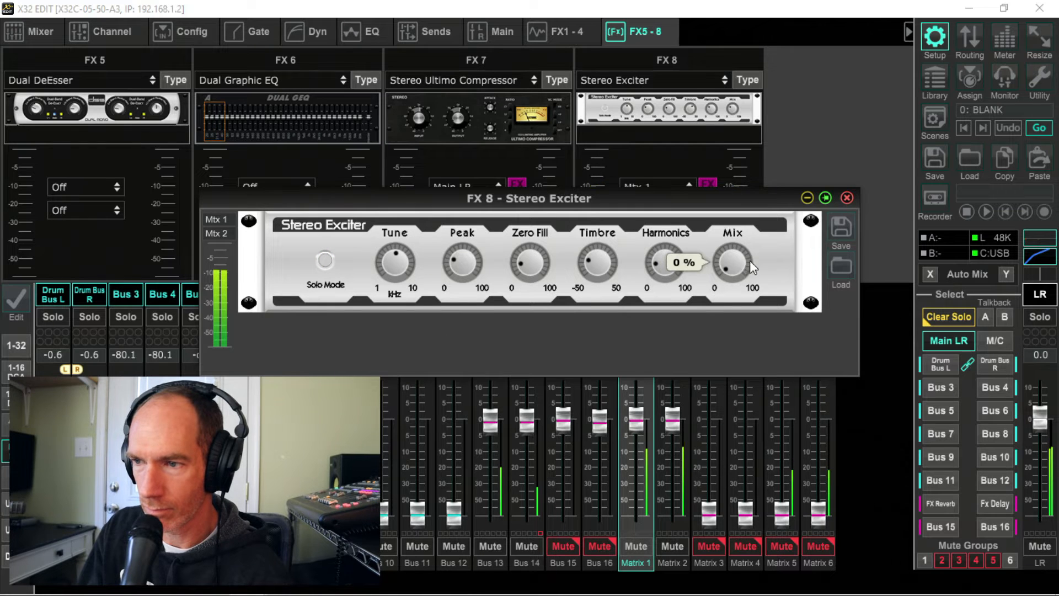
{"action": "left_click_drag", "start_coordinate": [739, 261], "coordinate": [739, 199]}
{"action": "left_click_drag", "start_coordinate": [744, 155], "coordinate": [764, 204]}
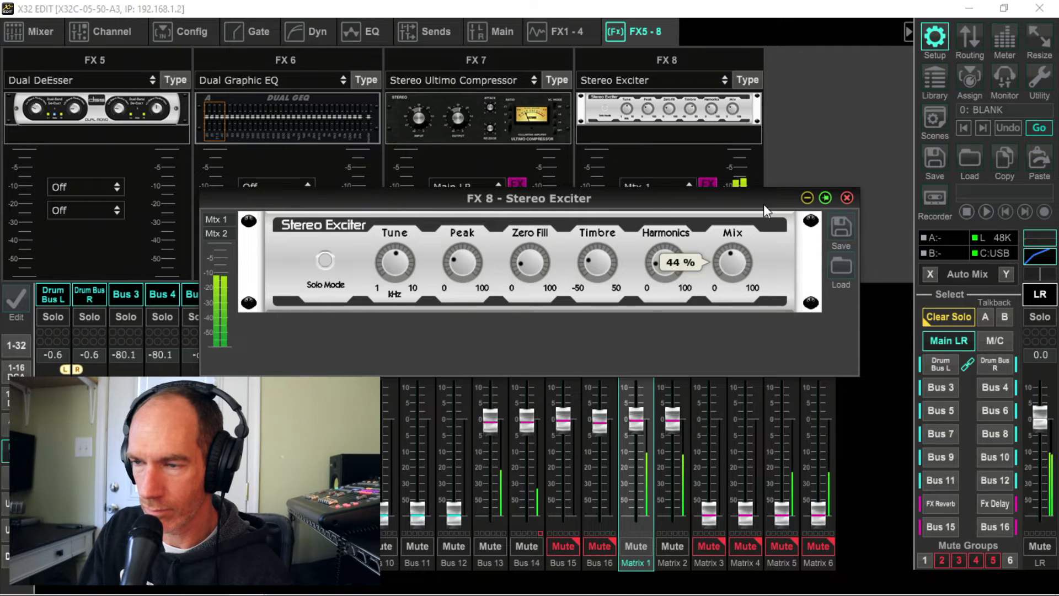
{"action": "left_click_drag", "start_coordinate": [749, 145], "coordinate": [772, 150]}
Engage mute group 1, bypass the FX 8 inserts on Matrix 1/2, and reopen the Stereo Exciter window.
{"action": "left_click", "coordinate": [919, 557]}
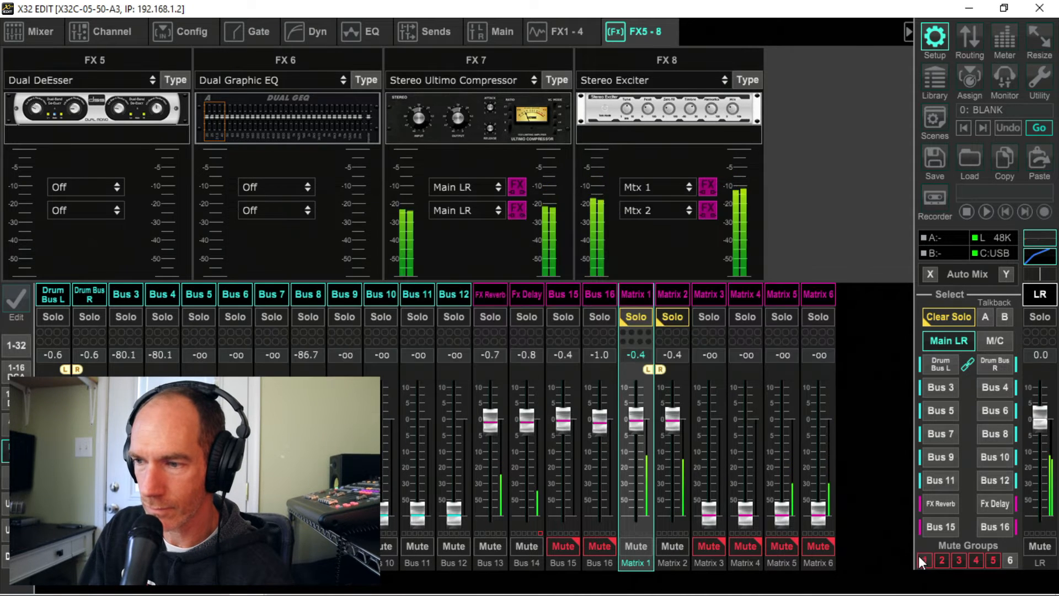
{"action": "left_click", "coordinate": [688, 113]}
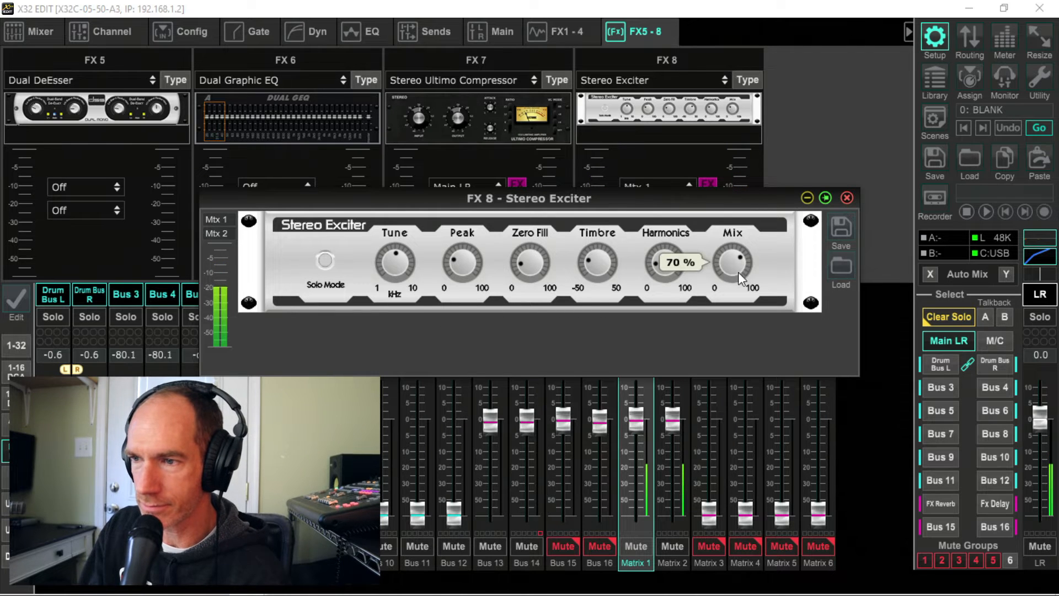
{"action": "left_click", "coordinate": [708, 182]}
{"action": "left_click", "coordinate": [684, 113]}
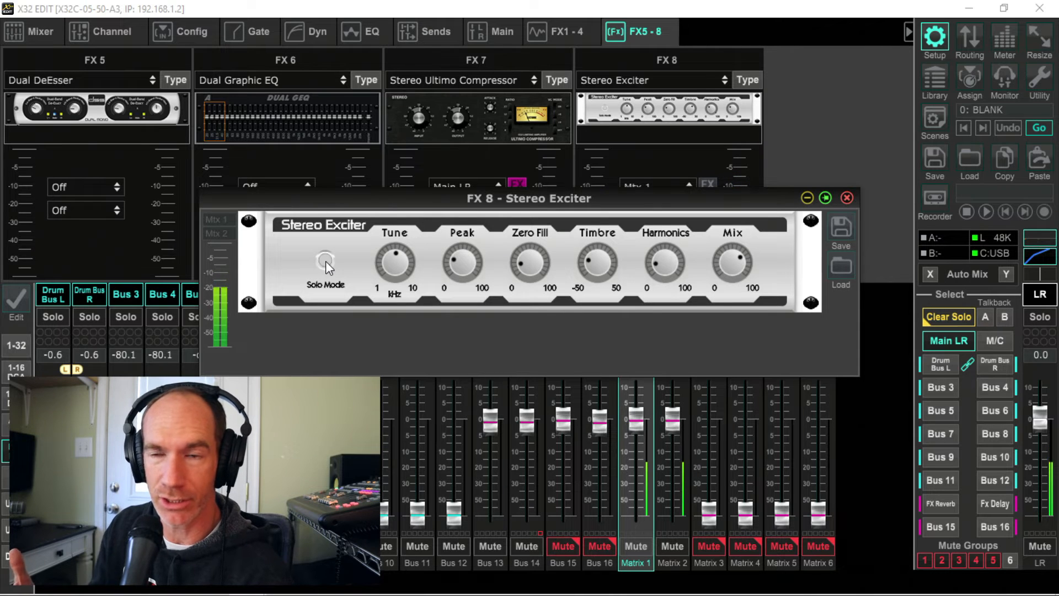
{"action": "mouse_move", "coordinate": [732, 270]}
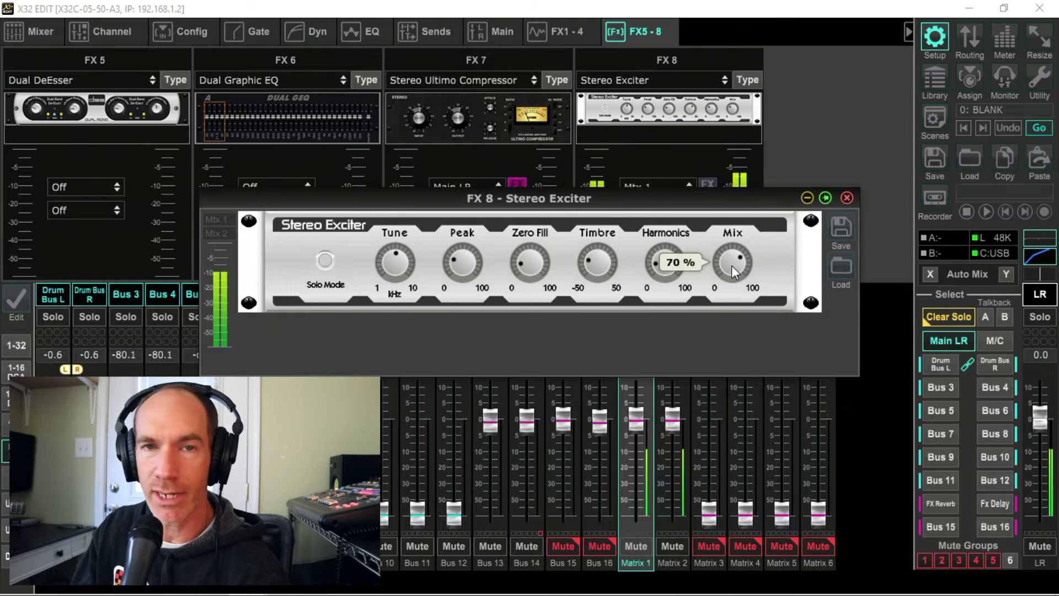
Replace the FX 8 Stereo Exciter with the Stereo Enhancer, activate its Matrix 1/2 inserts, and open its window.
{"action": "left_click", "coordinate": [847, 196]}
{"action": "left_click", "coordinate": [618, 111]}
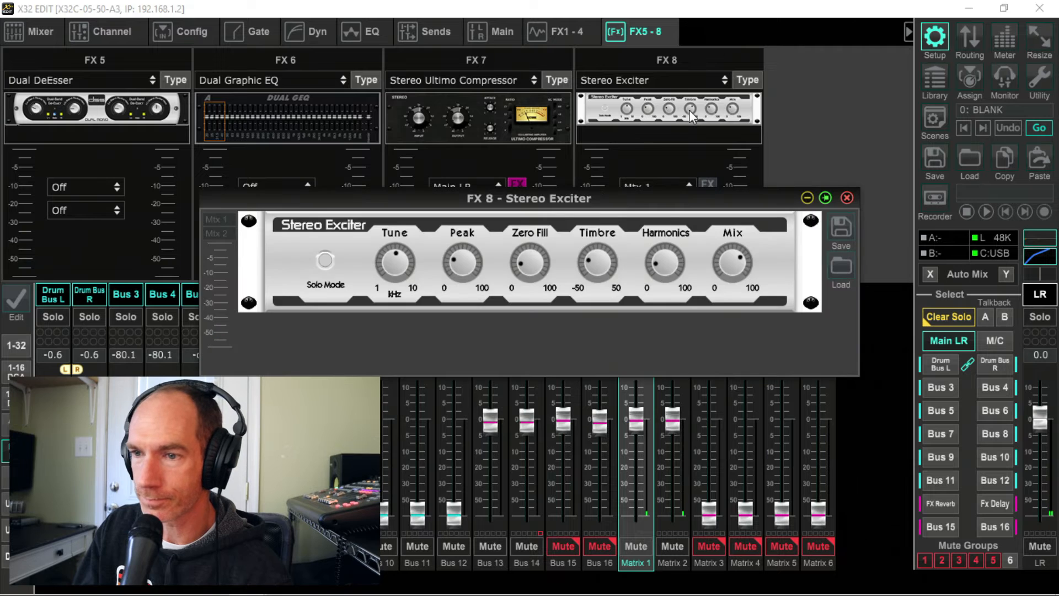
{"action": "left_click", "coordinate": [846, 197]}
{"action": "left_click", "coordinate": [748, 80]}
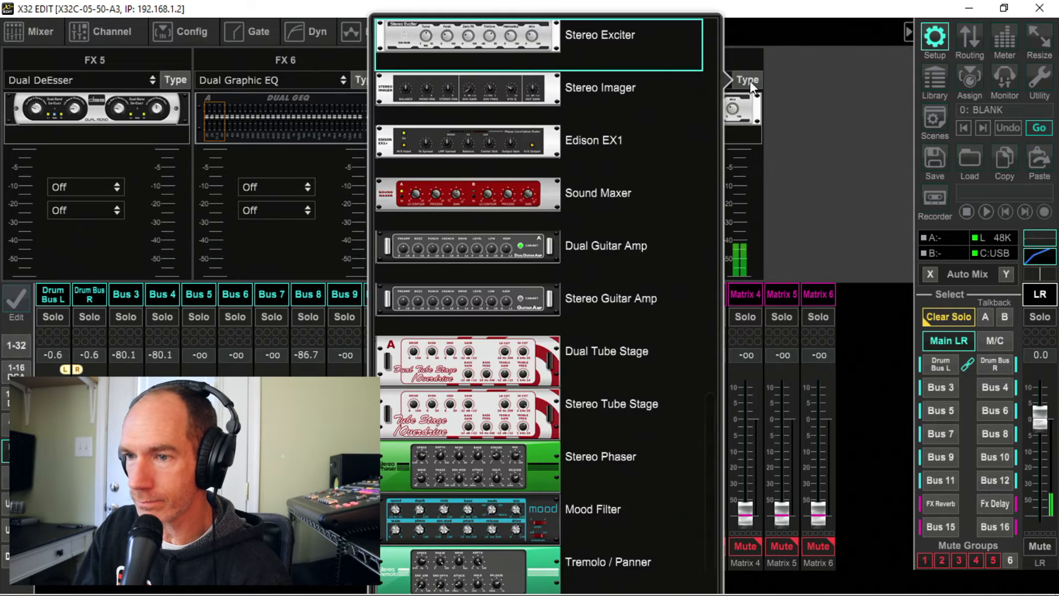
{"action": "scroll", "coordinate": [601, 309], "scroll_direction": "down", "scroll_amount": 1}
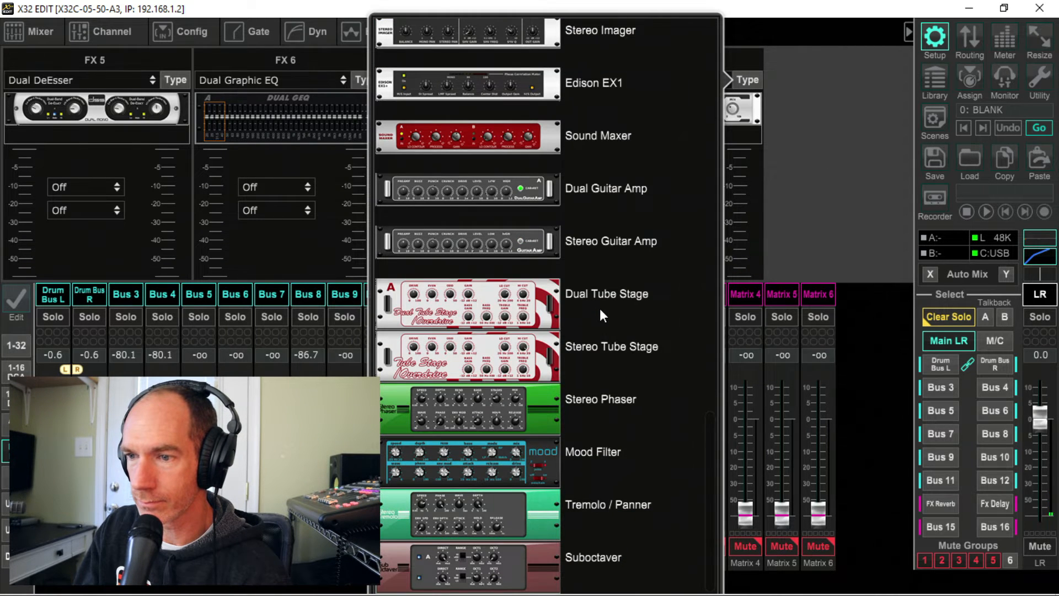
{"action": "scroll", "coordinate": [600, 309], "scroll_direction": "up", "scroll_amount": 3}
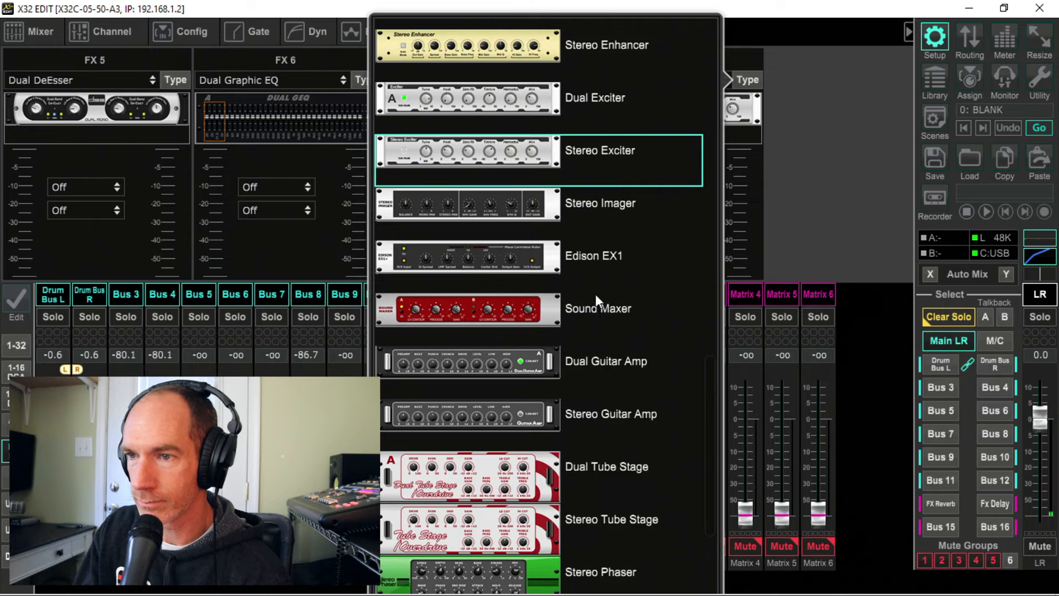
{"action": "scroll", "coordinate": [491, 205], "scroll_direction": "up", "scroll_amount": 3}
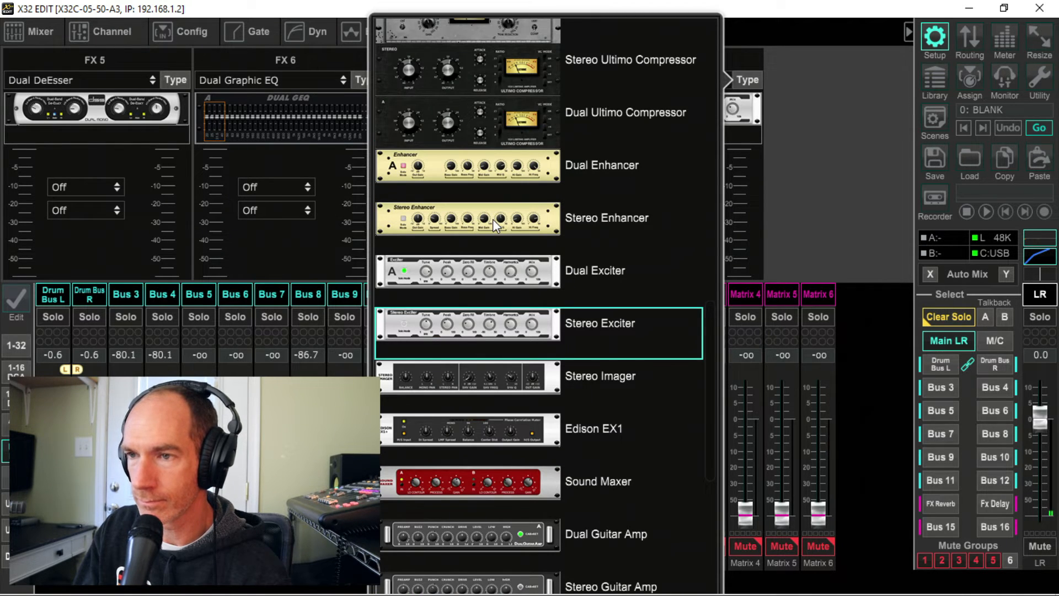
{"action": "left_click", "coordinate": [493, 220]}
{"action": "left_click", "coordinate": [807, 130]}
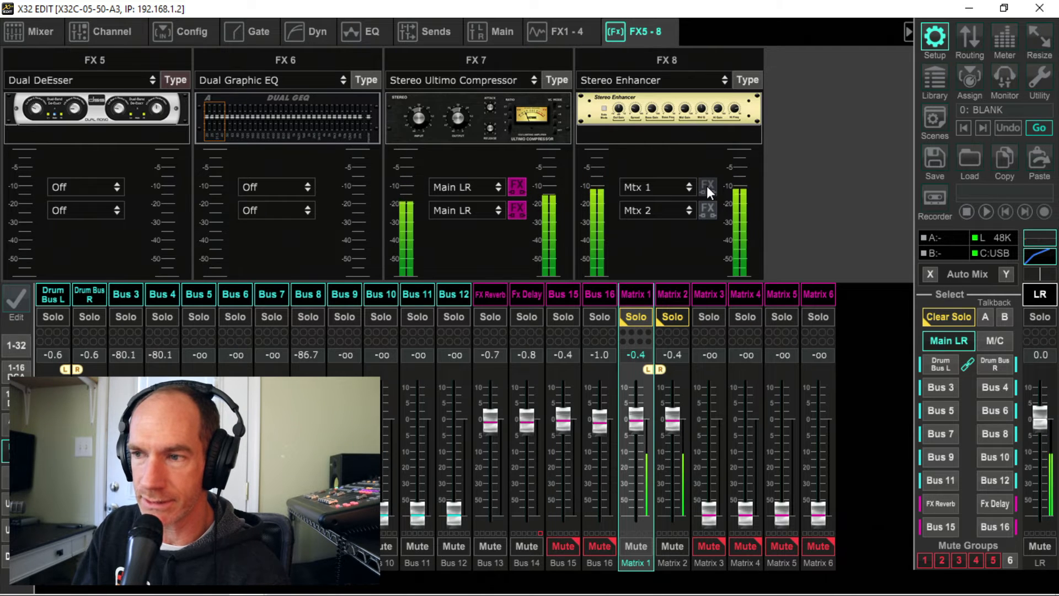
{"action": "left_click", "coordinate": [677, 117]}
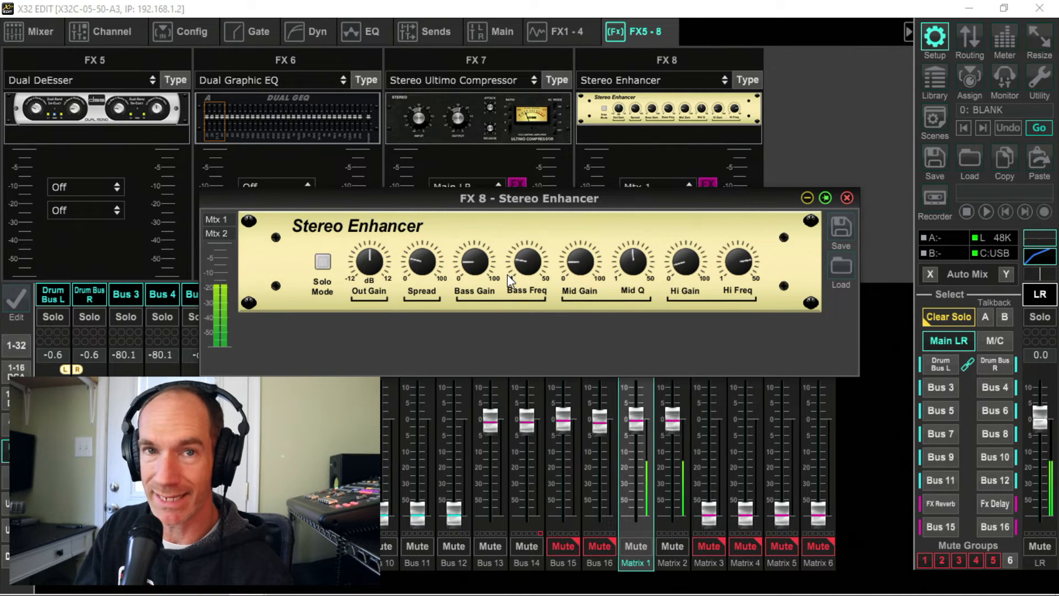
Release mute group 1 and compare the Stereo Enhancer's sound with Solo Mode on and off, leaving it on.
{"action": "left_click", "coordinate": [925, 560]}
{"action": "left_click", "coordinate": [666, 113]}
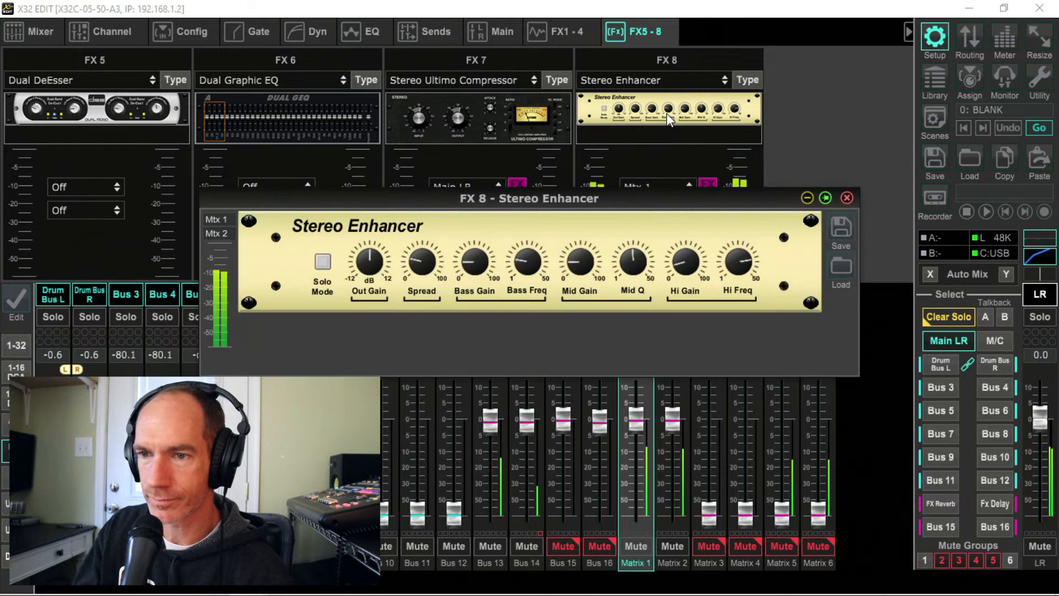
{"action": "left_click", "coordinate": [324, 263]}
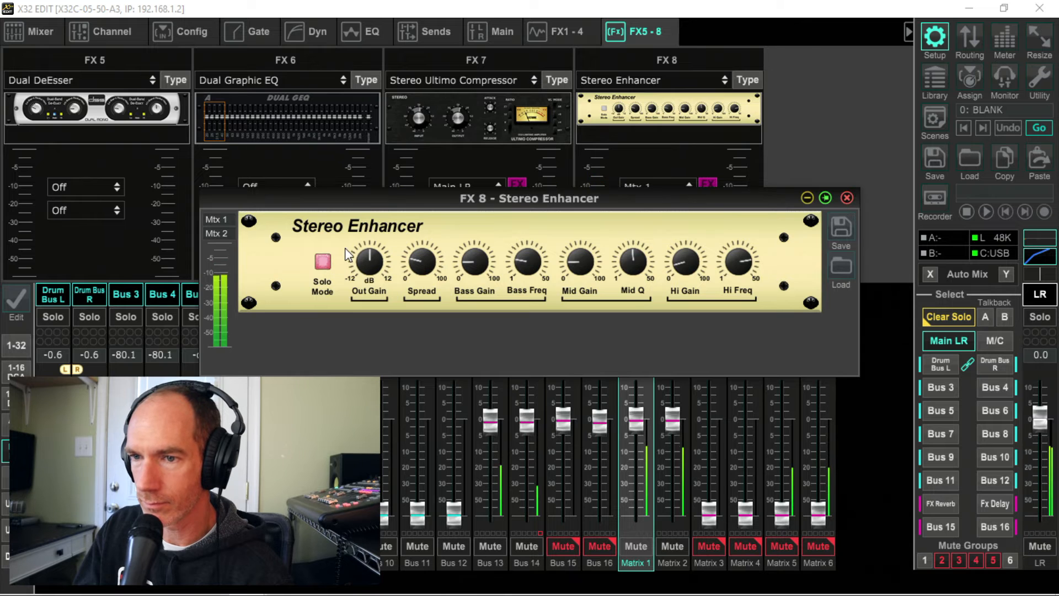
{"action": "left_click", "coordinate": [324, 260]}
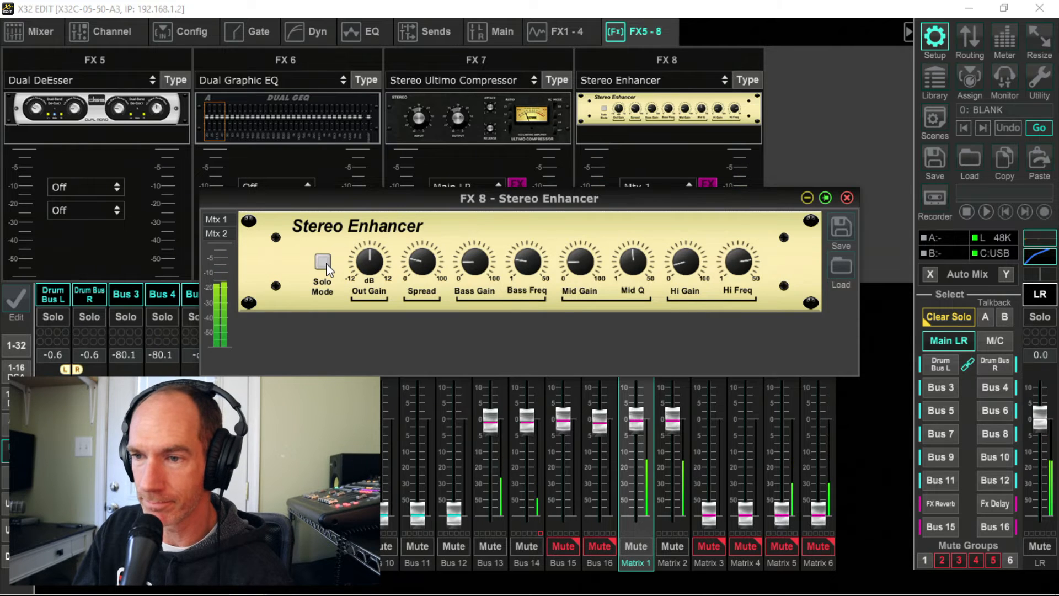
{"action": "left_click", "coordinate": [325, 262]}
Adjust the Stereo Enhancer's Bass Gain and Mid Gain, lower Mid Q and Hi Freq, and raise Hi Gain.
{"action": "mouse_move", "coordinate": [490, 276]}
{"action": "left_mouse_down"}
{"action": "mouse_move", "coordinate": [478, 185]}
{"action": "mouse_move", "coordinate": [487, 309]}
{"action": "mouse_move", "coordinate": [479, 279]}
{"action": "left_mouse_up"}
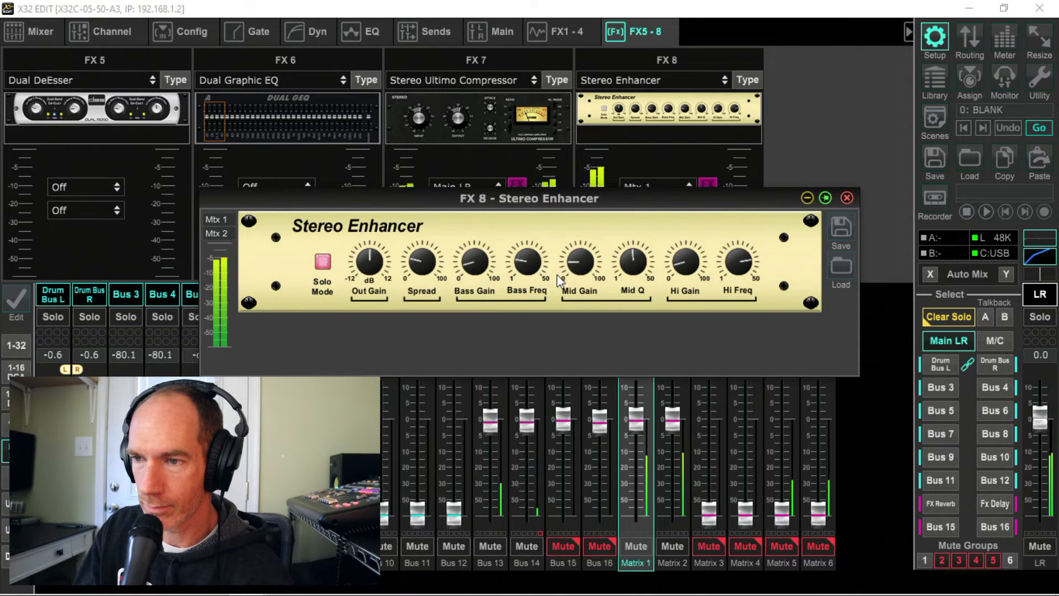
{"action": "left_click_drag", "start_coordinate": [581, 270], "coordinate": [583, 184]}
{"action": "mouse_move", "coordinate": [644, 330]}
{"action": "left_mouse_down"}
{"action": "mouse_move", "coordinate": [653, 375]}
{"action": "mouse_move", "coordinate": [654, 182]}
{"action": "mouse_move", "coordinate": [649, 314]}
{"action": "left_mouse_up"}
{"action": "left_click_drag", "start_coordinate": [592, 280], "coordinate": [594, 374]}
{"action": "left_click_drag", "start_coordinate": [683, 266], "coordinate": [727, 216]}
{"action": "left_click_drag", "start_coordinate": [738, 271], "coordinate": [736, 321]}
Set the Stereo Enhancer's Hi Gain, Mid Gain and Bass Gain to 0% and switch off Solo Mode.
{"action": "mouse_move", "coordinate": [685, 322]}
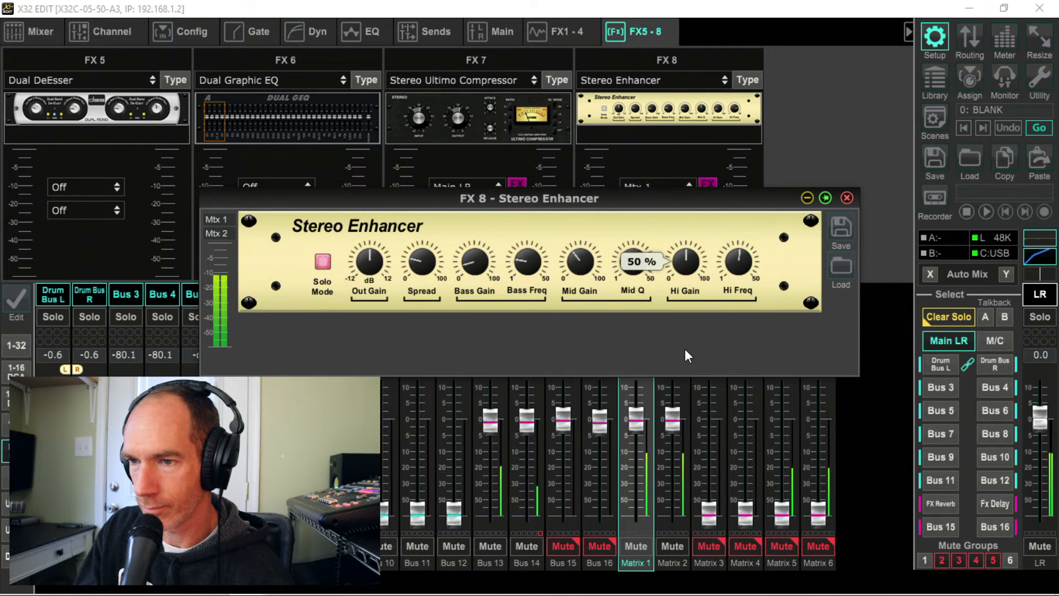
{"action": "left_click_drag", "start_coordinate": [688, 356], "coordinate": [718, 515]}
{"action": "left_click_drag", "start_coordinate": [581, 265], "coordinate": [577, 349]}
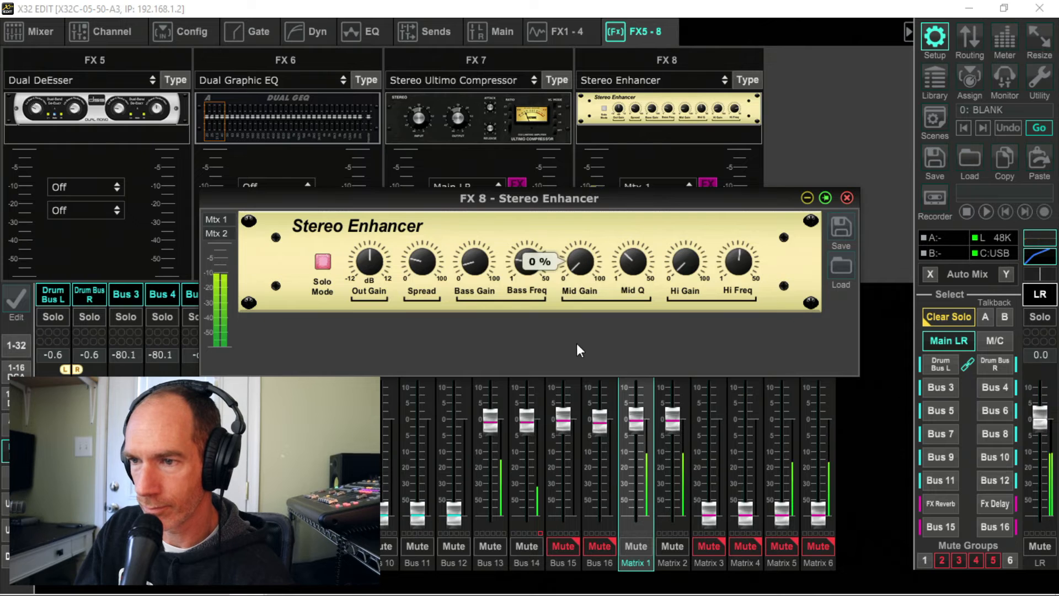
{"action": "left_click_drag", "start_coordinate": [467, 294], "coordinate": [470, 330]}
{"action": "mouse_move", "coordinate": [384, 270]}
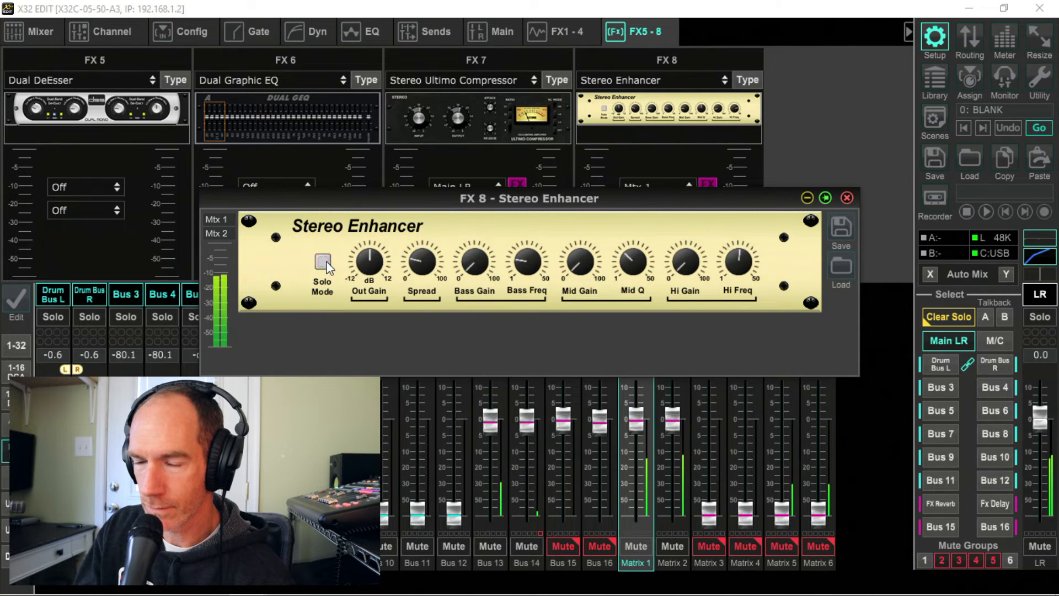
Engage mute group 1, set the Stereo Enhancer's Spread to 50%, and release the mute group.
{"action": "left_click", "coordinate": [920, 562]}
{"action": "left_click", "coordinate": [683, 110]}
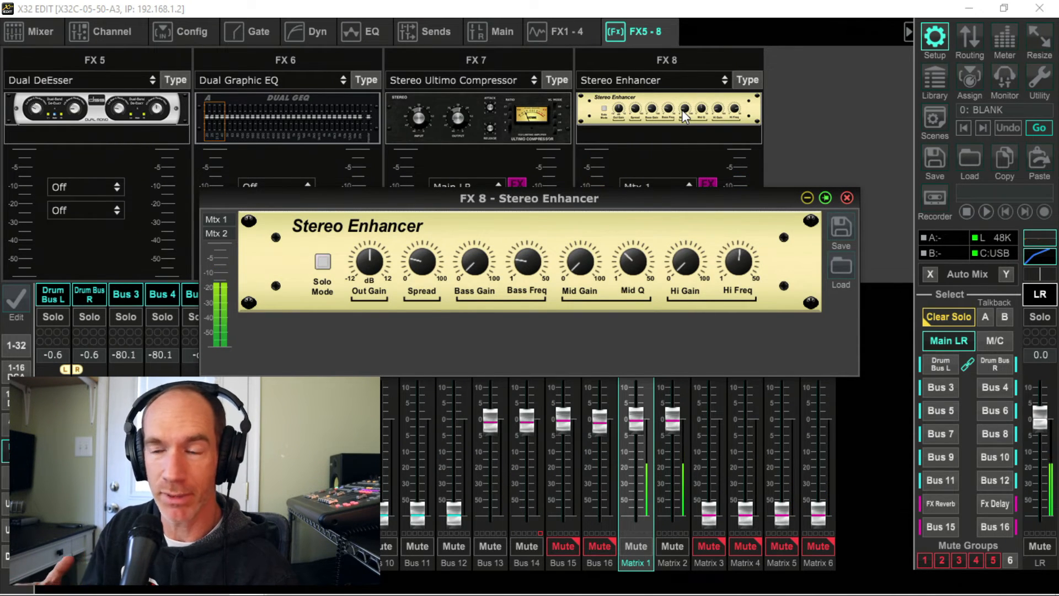
{"action": "mouse_move", "coordinate": [518, 262]}
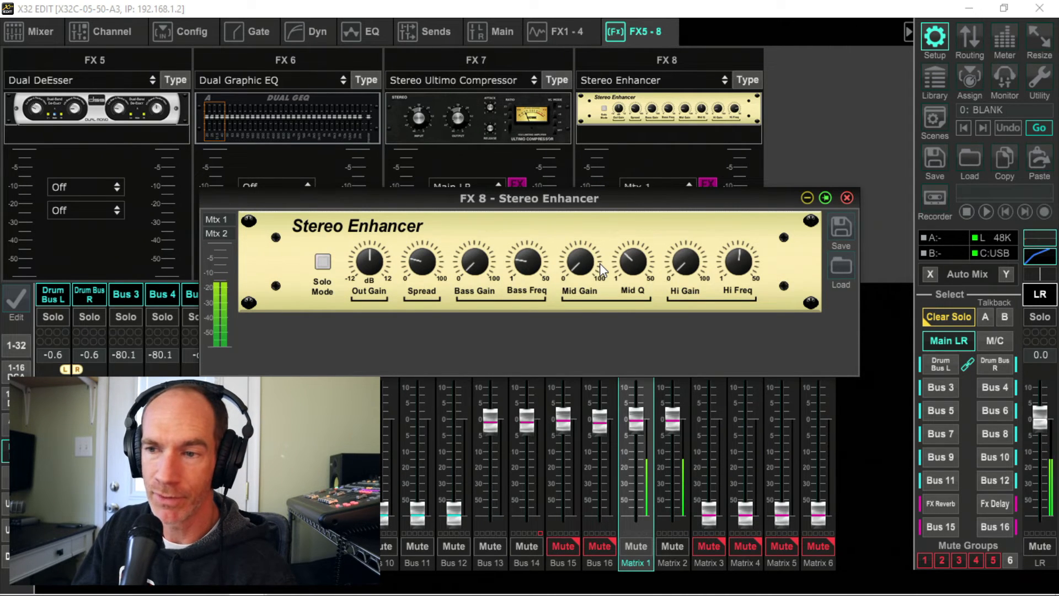
{"action": "mouse_move", "coordinate": [426, 267]}
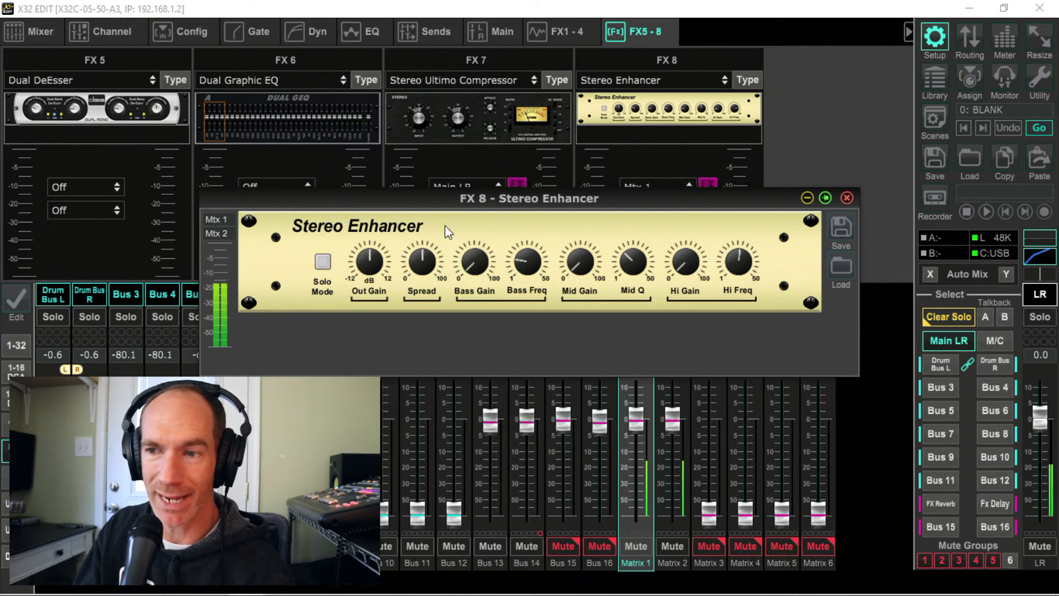
{"action": "left_click", "coordinate": [923, 558]}
{"action": "left_click", "coordinate": [668, 117]}
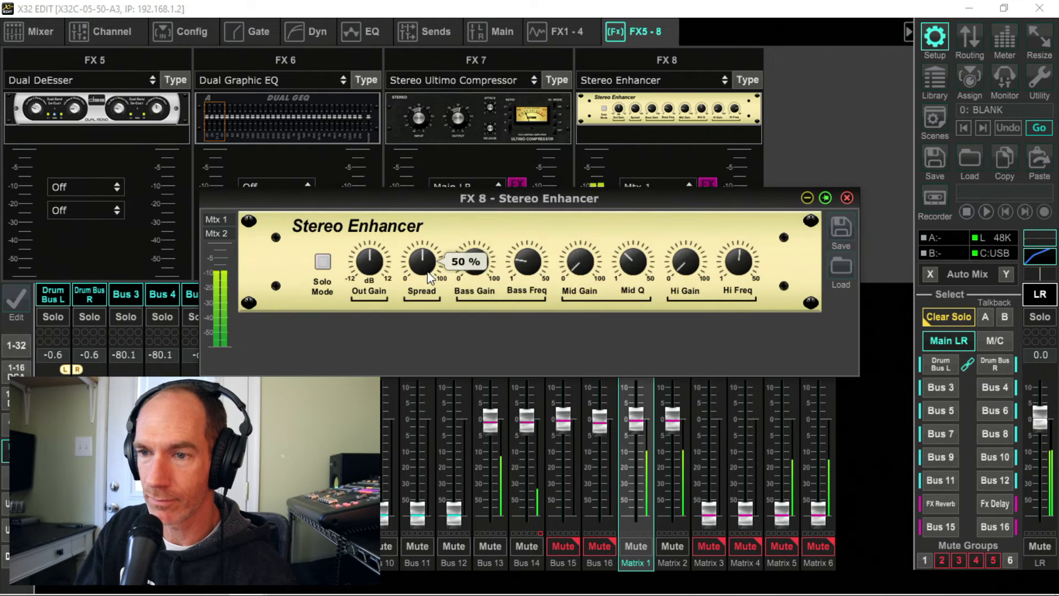
Raise the Stereo Enhancer's Bass Gain and Mid Gain, set Hi Gain to 34%, lower Spread, and close its window.
{"action": "mouse_move", "coordinate": [473, 255]}
{"action": "left_mouse_down"}
{"action": "mouse_move", "coordinate": [477, 230]}
{"action": "mouse_move", "coordinate": [480, 249]}
{"action": "left_mouse_up"}
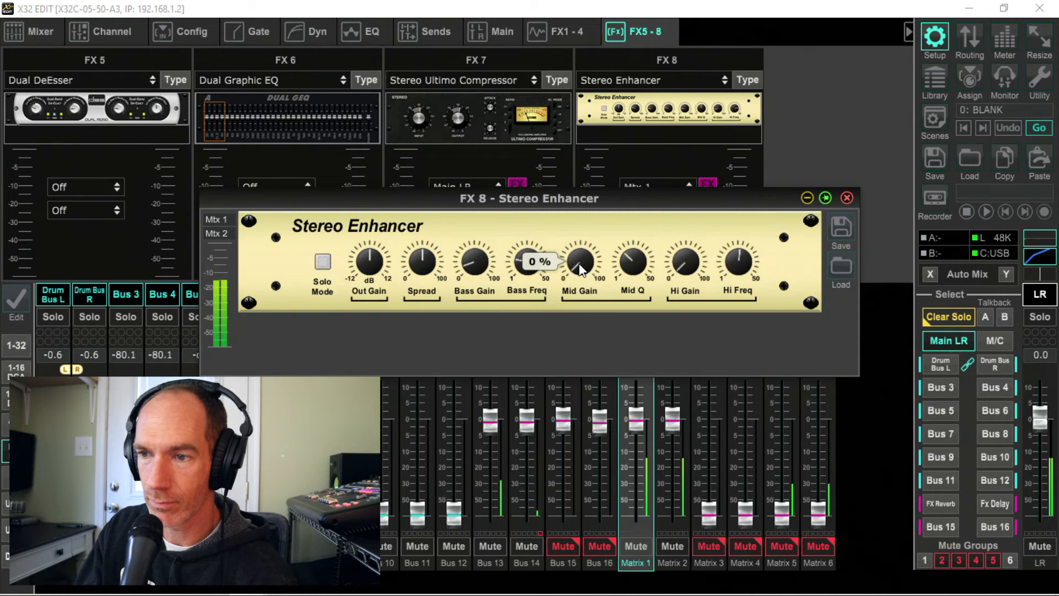
{"action": "left_click_drag", "start_coordinate": [578, 263], "coordinate": [583, 218]}
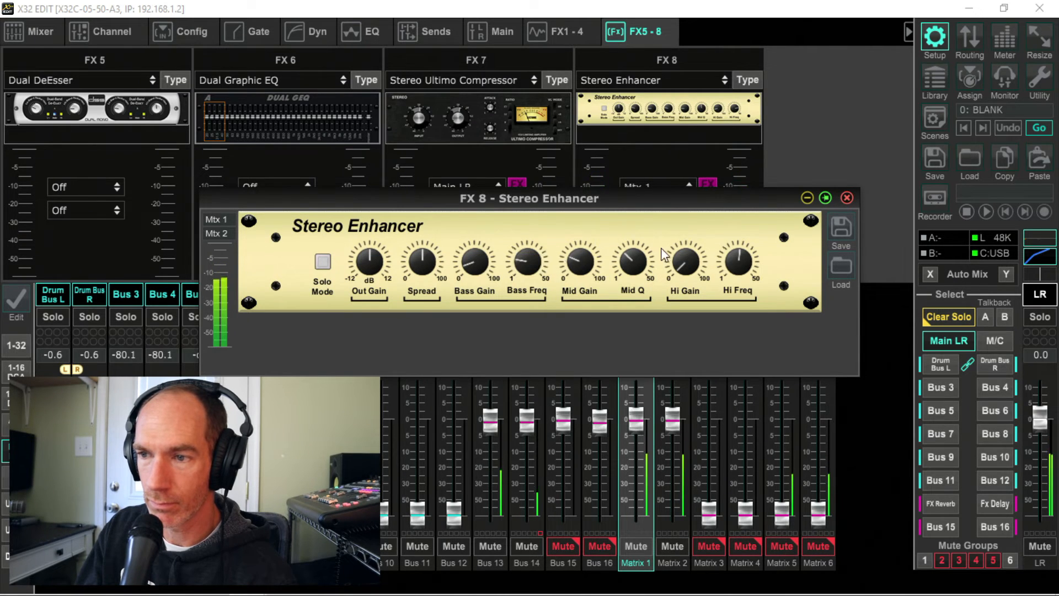
{"action": "left_click_drag", "start_coordinate": [640, 258], "coordinate": [692, 208]}
{"action": "left_click_drag", "start_coordinate": [436, 264], "coordinate": [451, 345]}
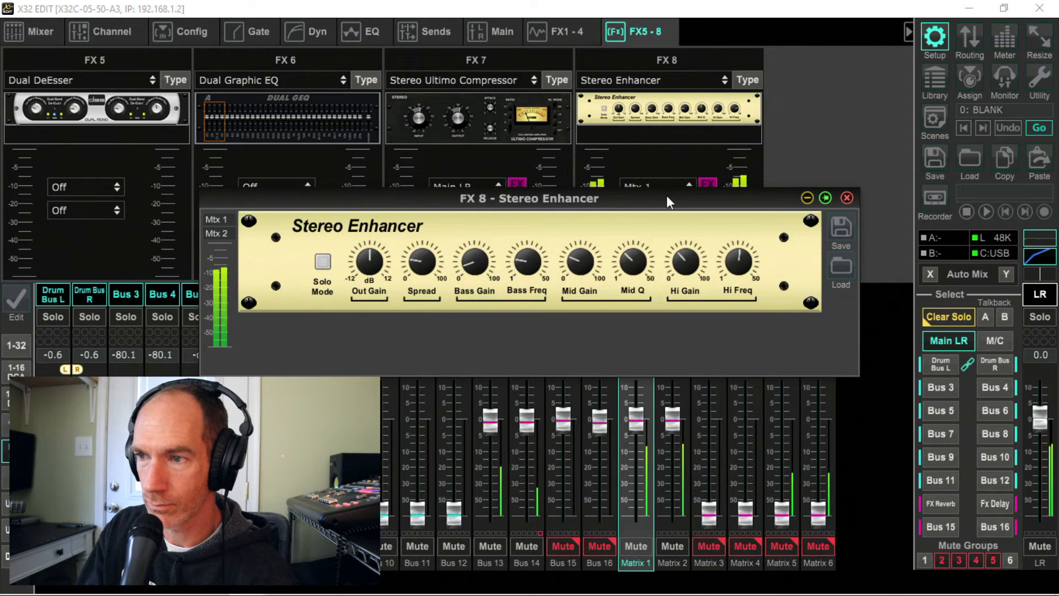
{"action": "left_click", "coordinate": [846, 198]}
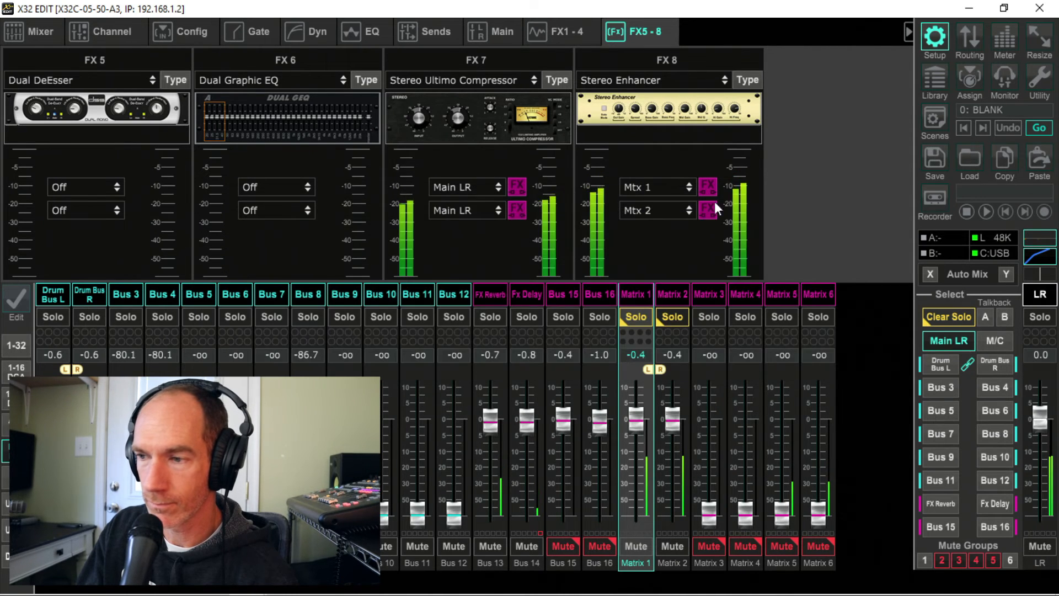
Engage and release mute group 1, and compare Matrix 1/2 with the FX 8 inserts off and on, leaving them on.
{"action": "left_click", "coordinate": [923, 560]}
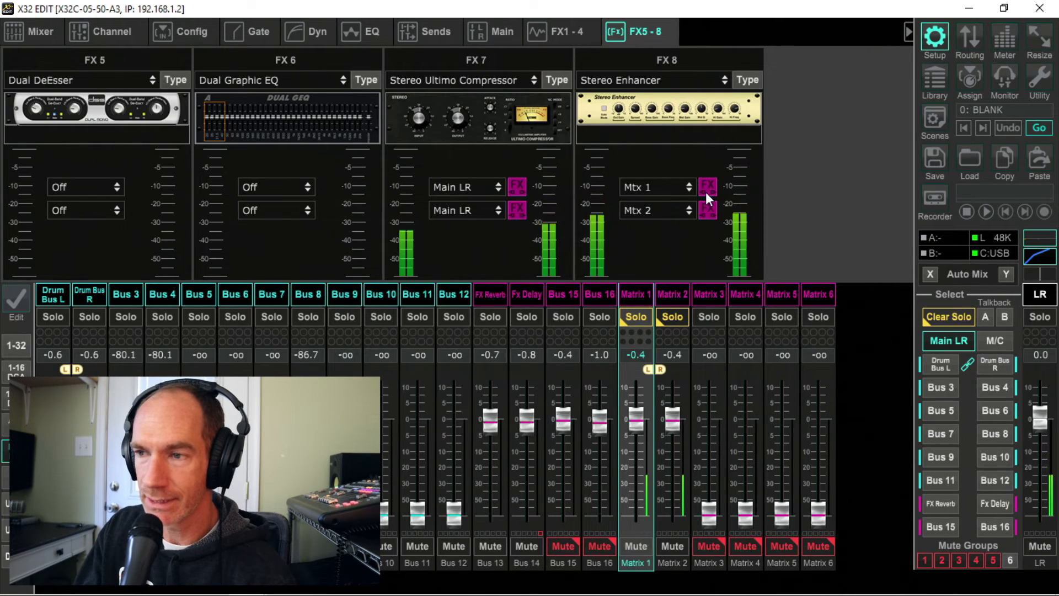
{"action": "left_click", "coordinate": [924, 562]}
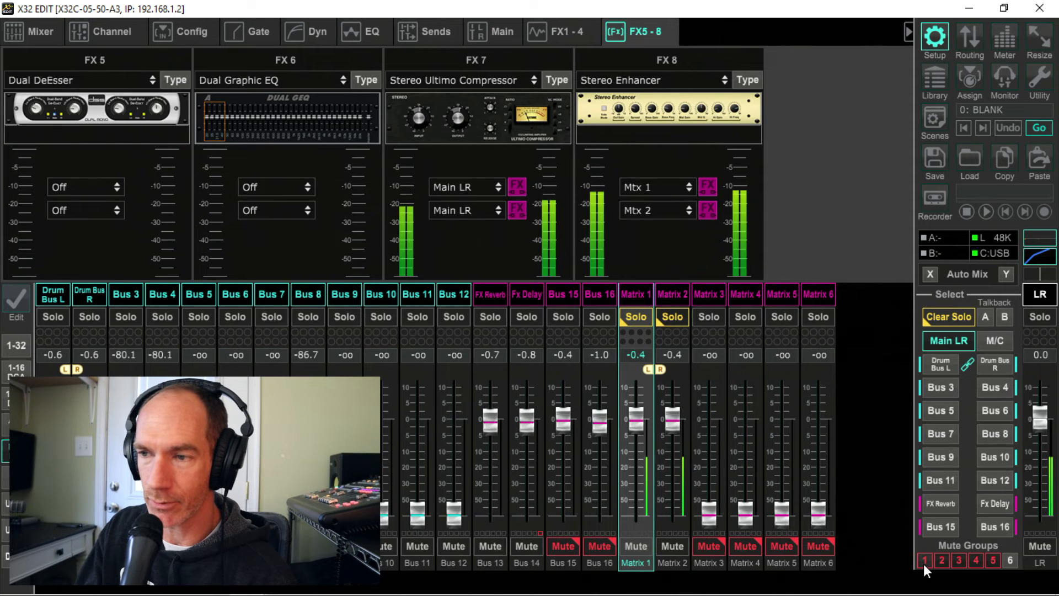
{"action": "left_click", "coordinate": [707, 185]}
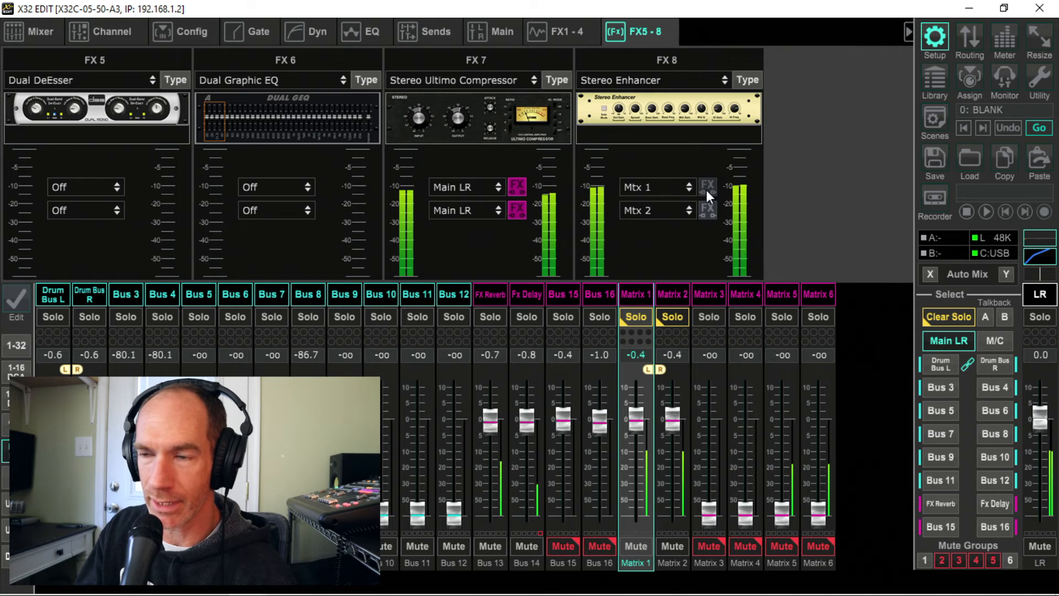
{"action": "left_click", "coordinate": [705, 189]}
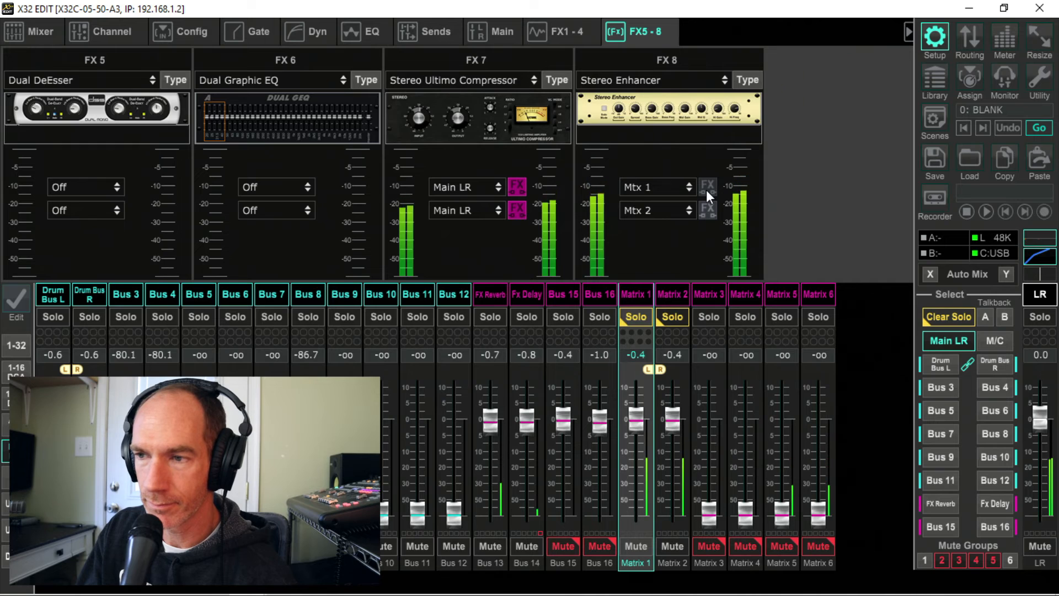
{"action": "left_click", "coordinate": [706, 190]}
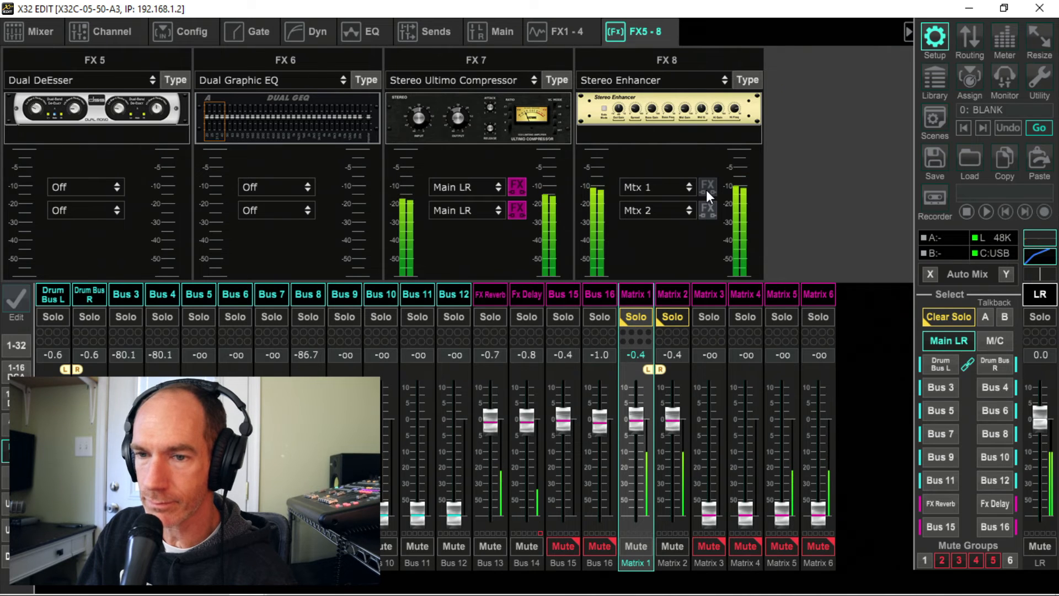
{"action": "left_click", "coordinate": [705, 190]}
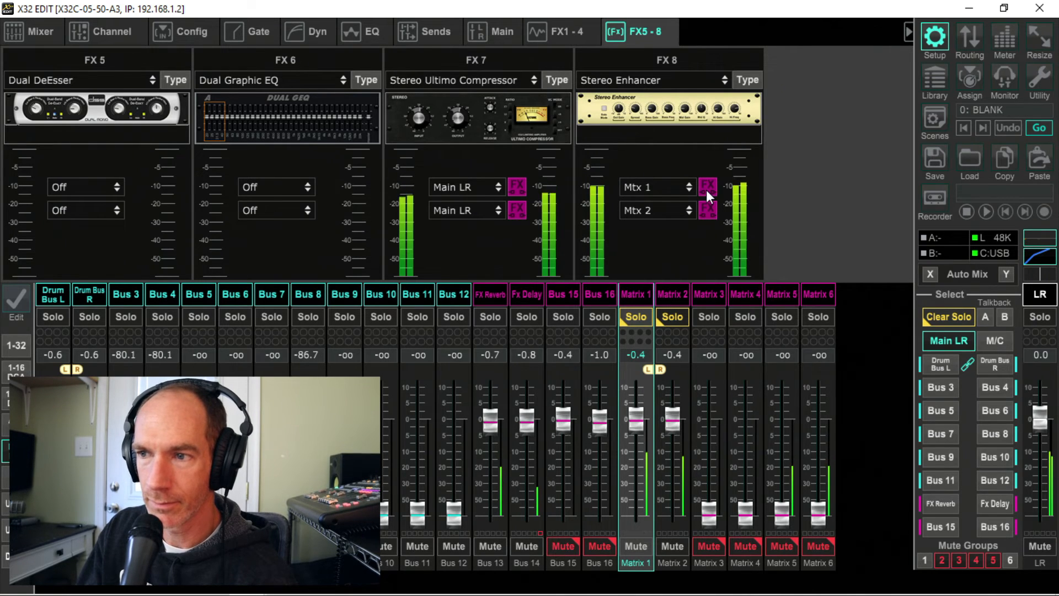
Reopen the Stereo Enhancer, set Hi Gain to 32%, raise Hi Freq, and check the effect with Solo Mode on and off.
{"action": "left_click", "coordinate": [698, 115]}
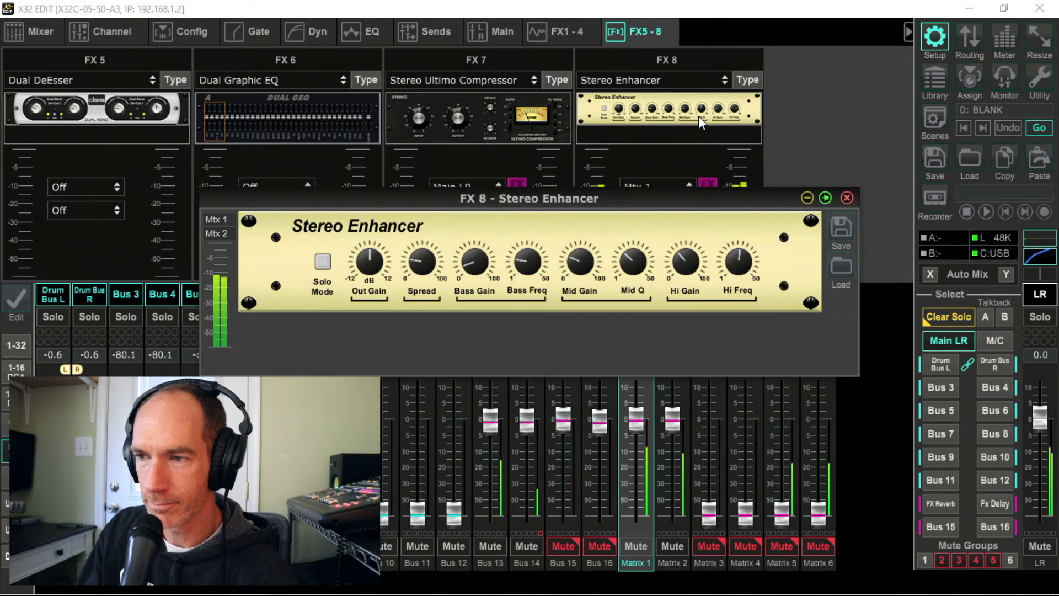
{"action": "mouse_move", "coordinate": [690, 273]}
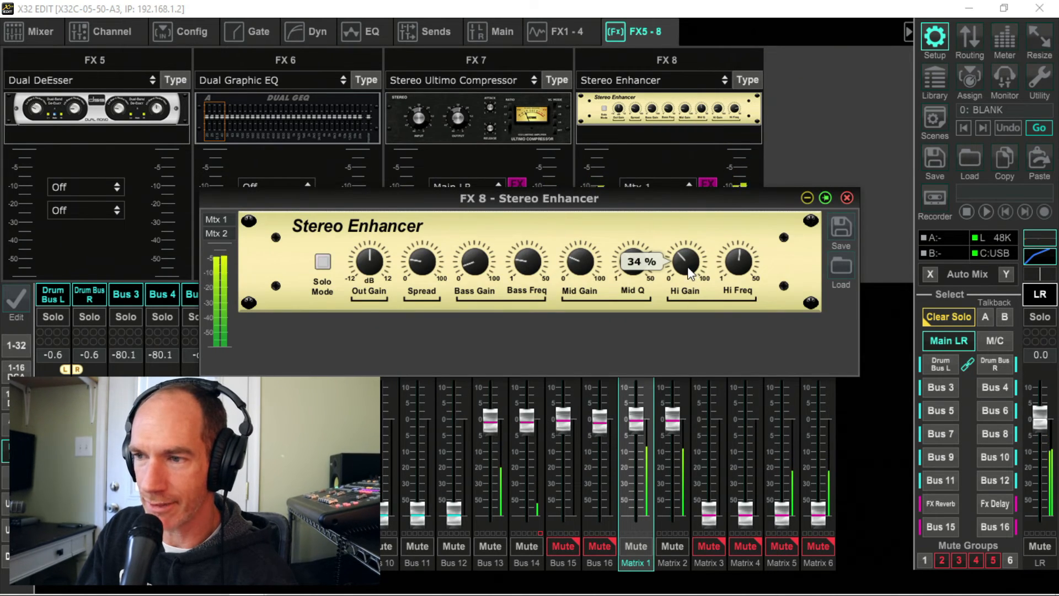
{"action": "mouse_move", "coordinate": [740, 267]}
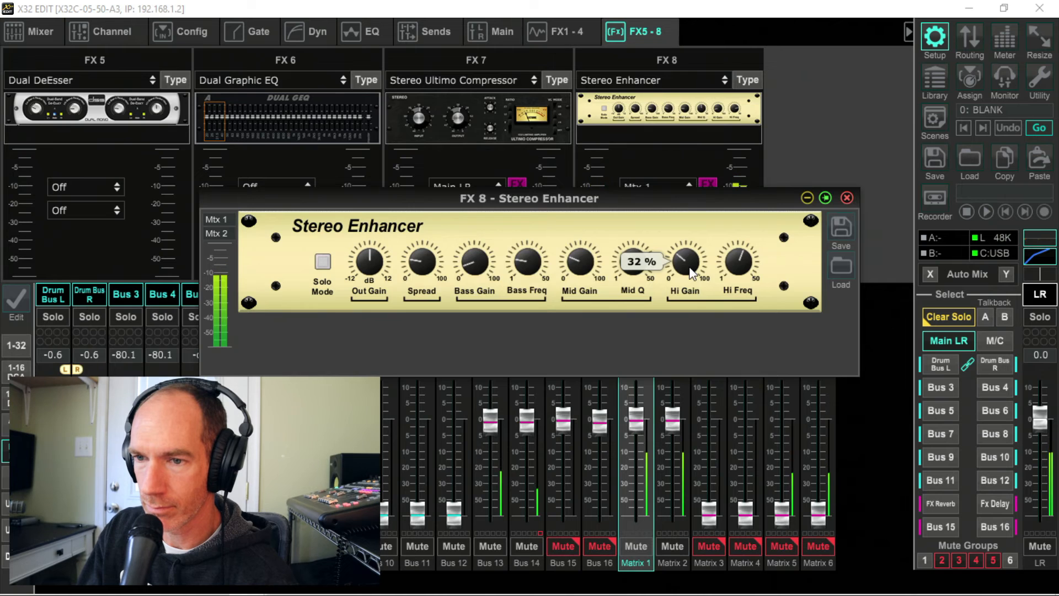
{"action": "left_click", "coordinate": [327, 263]}
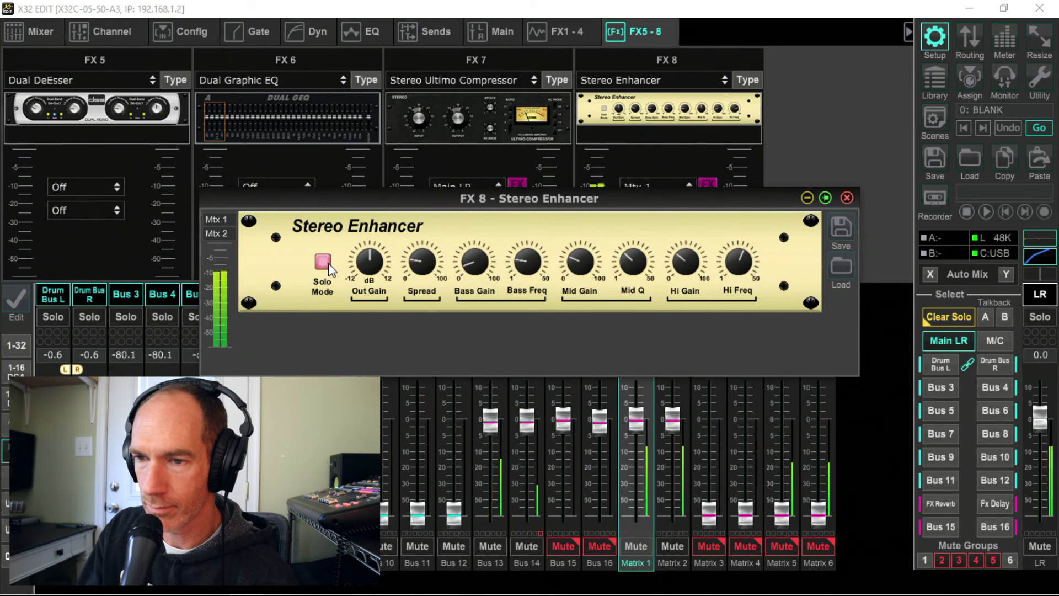
{"action": "left_click", "coordinate": [329, 263]}
Set the Stereo Enhancer's Bass Freq to 15 with Bass Gain raised, lower Bass Gain again, and close the window.
{"action": "mouse_move", "coordinate": [528, 270]}
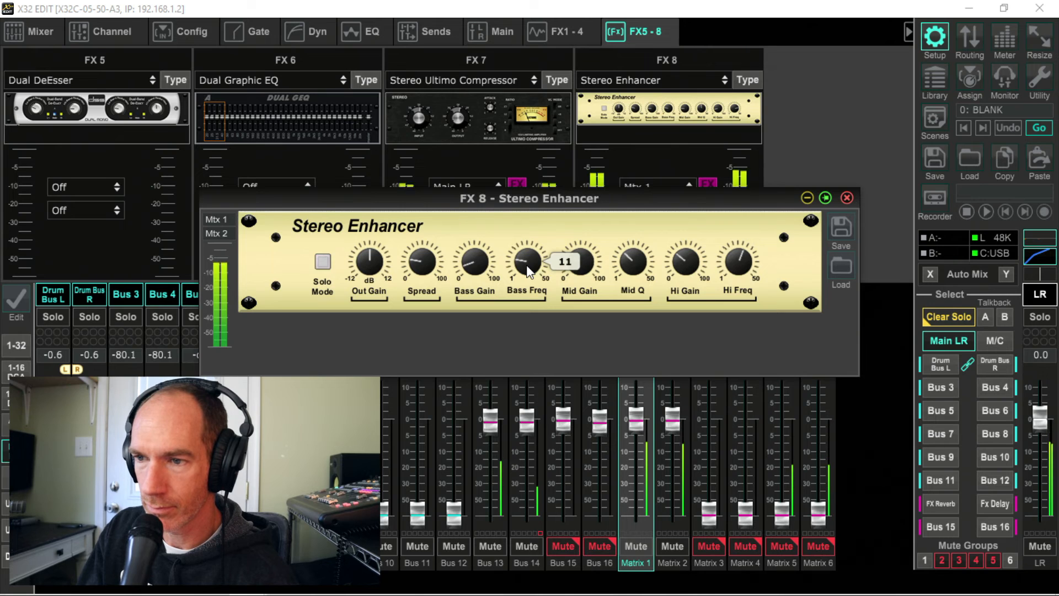
{"action": "left_click_drag", "start_coordinate": [528, 271], "coordinate": [485, 221]}
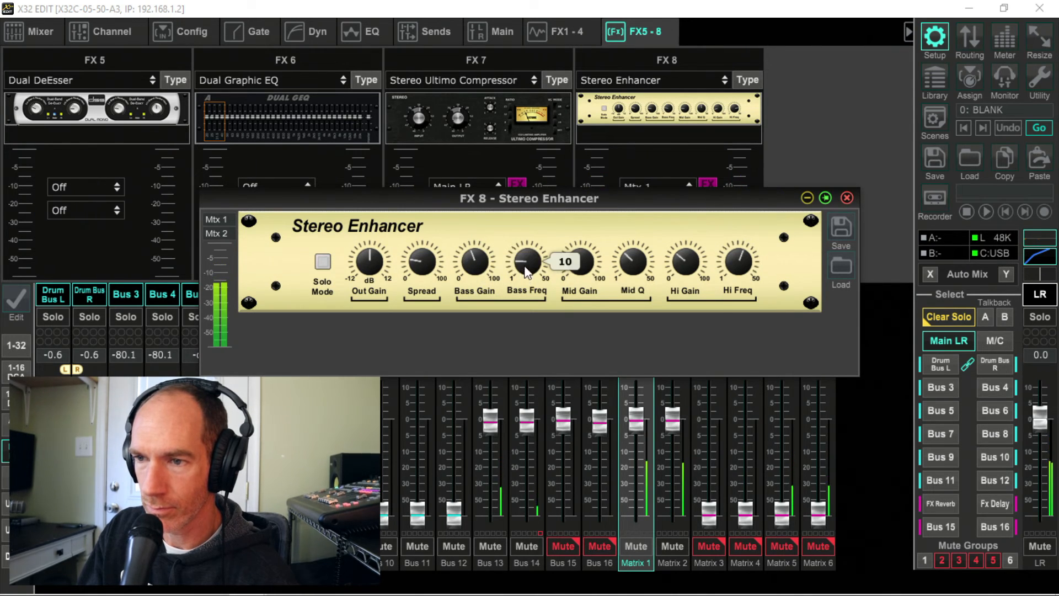
{"action": "mouse_move", "coordinate": [526, 267]}
{"action": "left_mouse_down"}
{"action": "mouse_move", "coordinate": [531, 218]}
{"action": "mouse_move", "coordinate": [533, 275]}
{"action": "mouse_move", "coordinate": [531, 266]}
{"action": "left_mouse_up"}
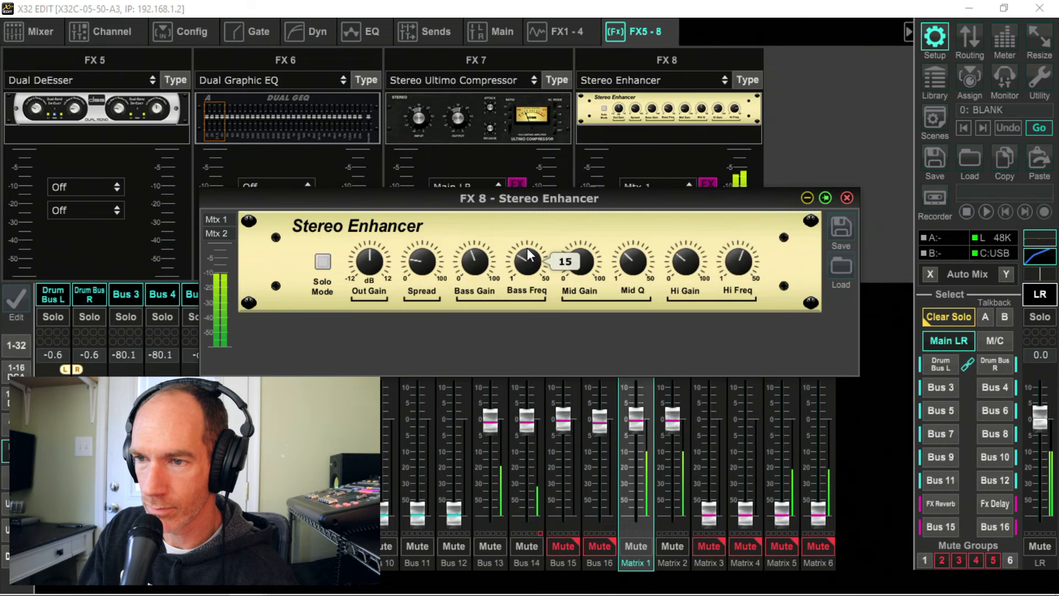
{"action": "left_click_drag", "start_coordinate": [476, 262], "coordinate": [484, 323]}
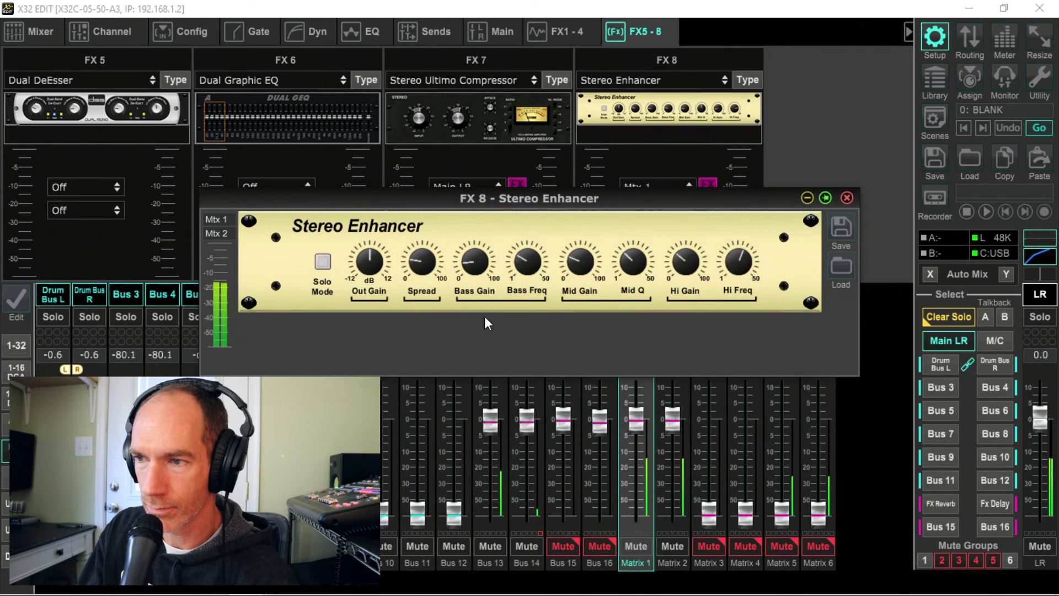
{"action": "left_click", "coordinate": [846, 197]}
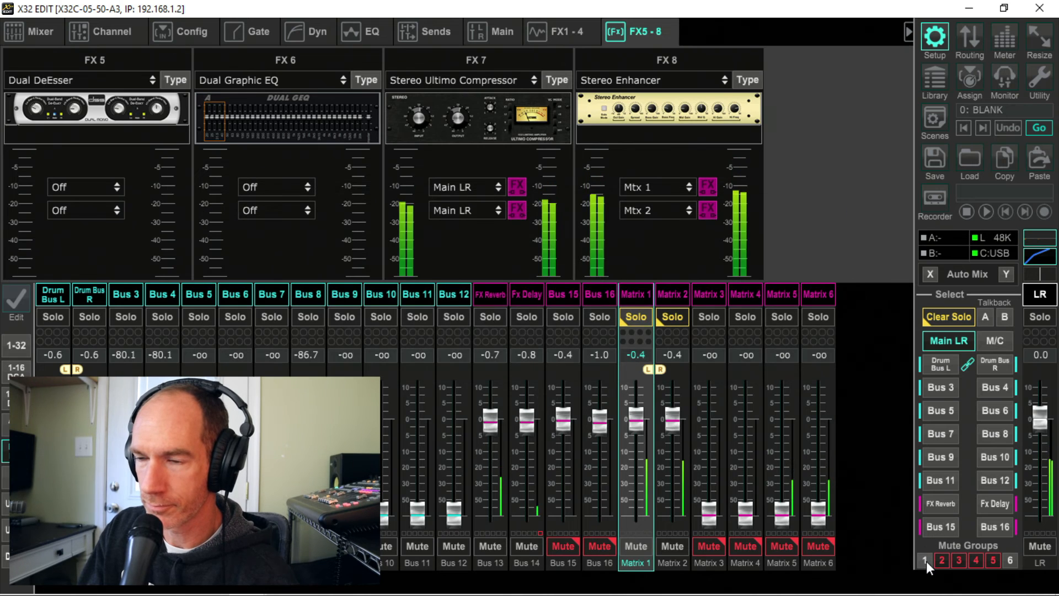
Compare Matrix 1/2 with the FX 8 inserts off and on, check Matrix 1's dynamics settings, and engage mute group 1.
{"action": "left_click", "coordinate": [708, 189]}
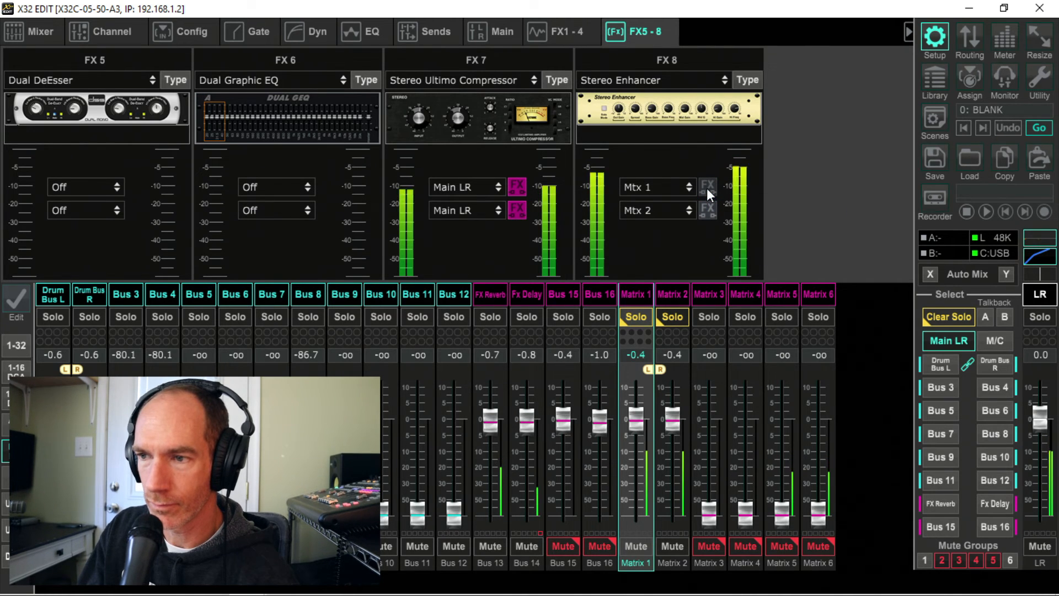
{"action": "left_click", "coordinate": [706, 187]}
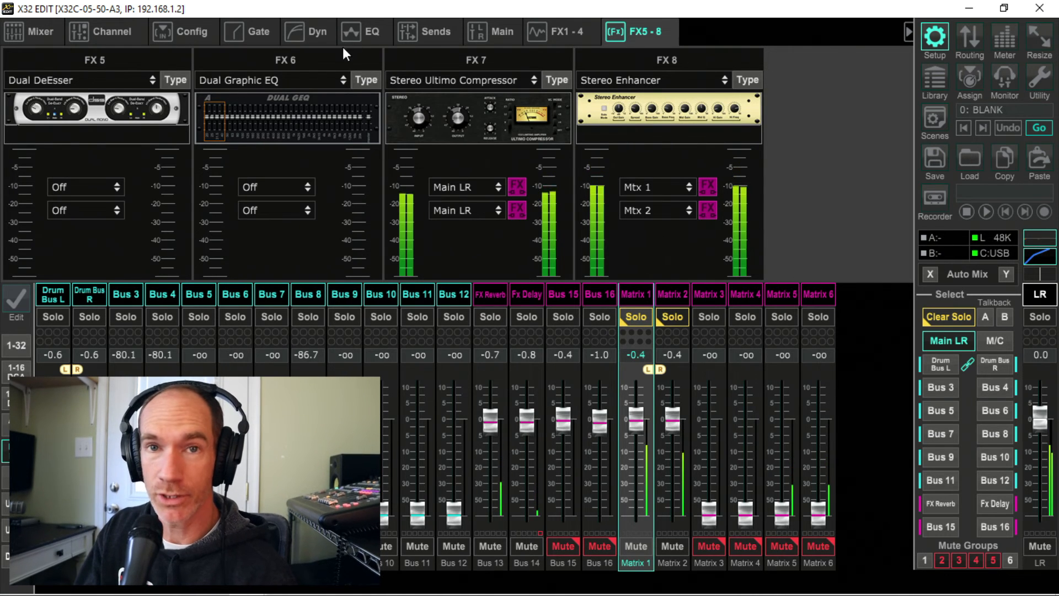
{"action": "left_click", "coordinate": [313, 31]}
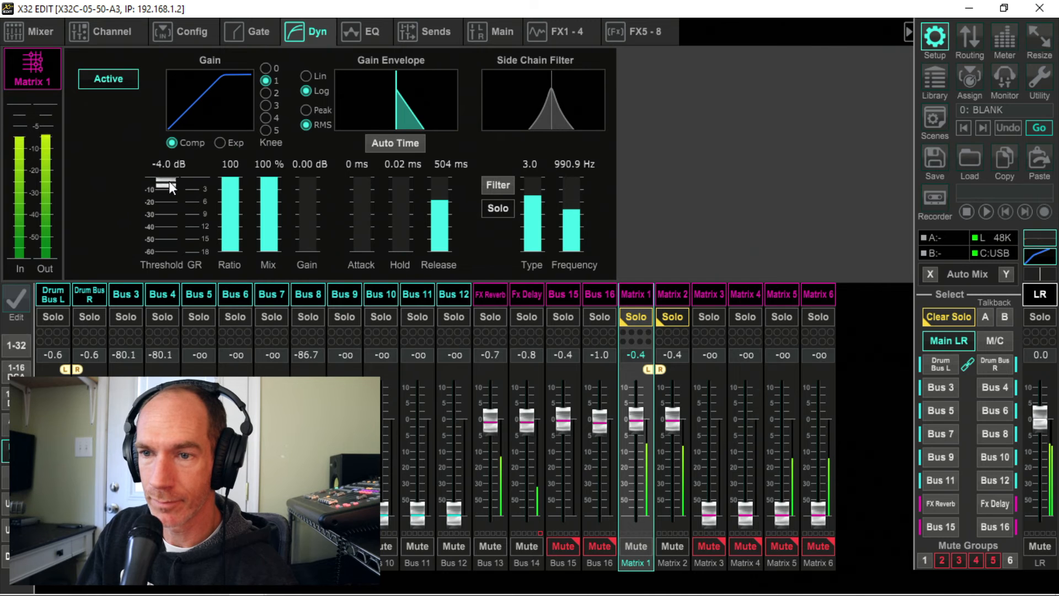
{"action": "left_click", "coordinate": [924, 559]}
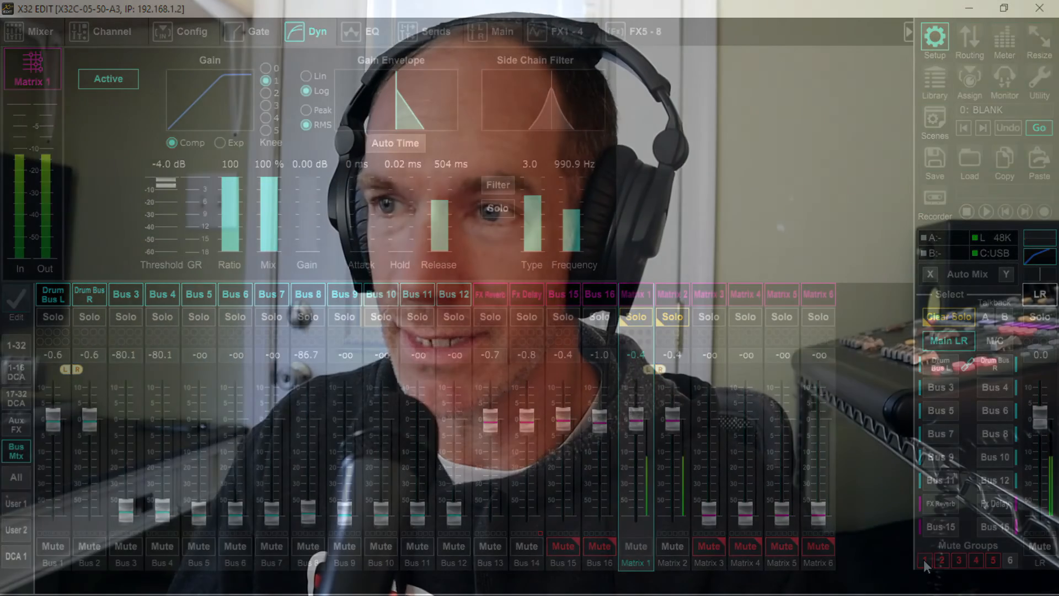